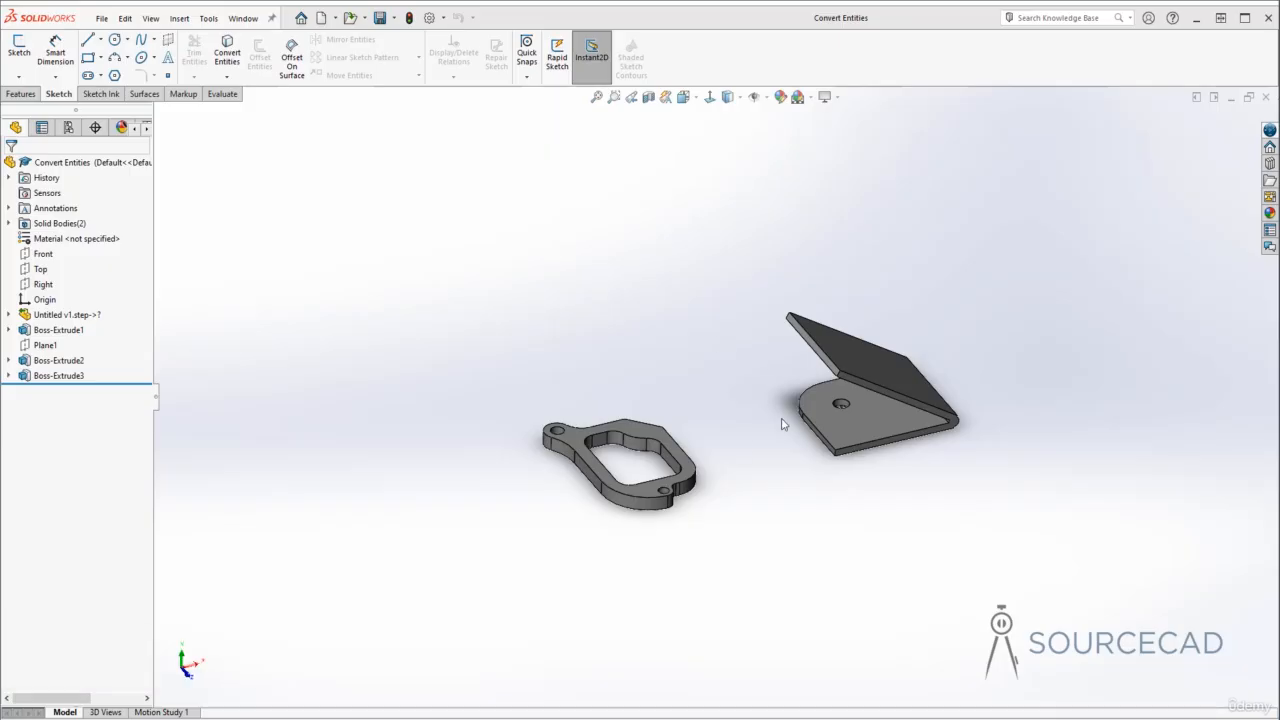
- Start a new sketch on the top face of the flat bracket
{"action": "scroll", "coordinate": [780, 422], "scroll_direction": "down", "scroll_amount": 2}
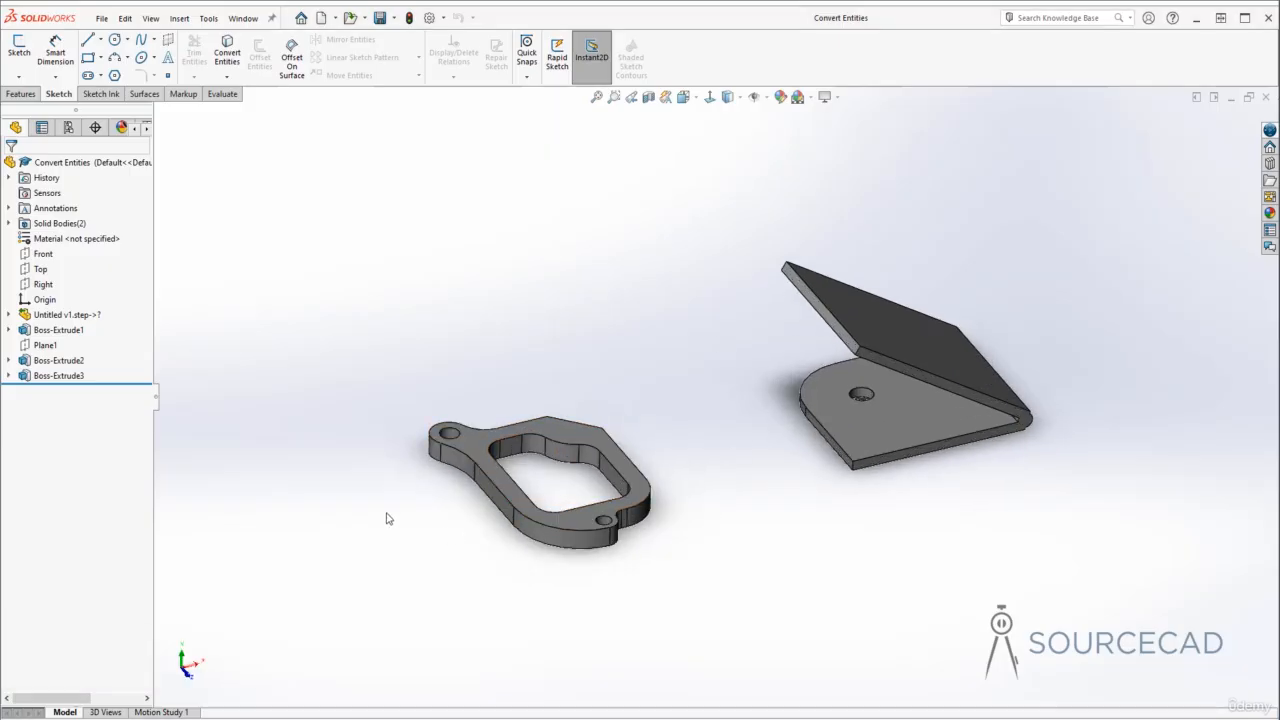
{"action": "middle_click_drag", "start_coordinate": [386, 517], "coordinate": [410, 518]}
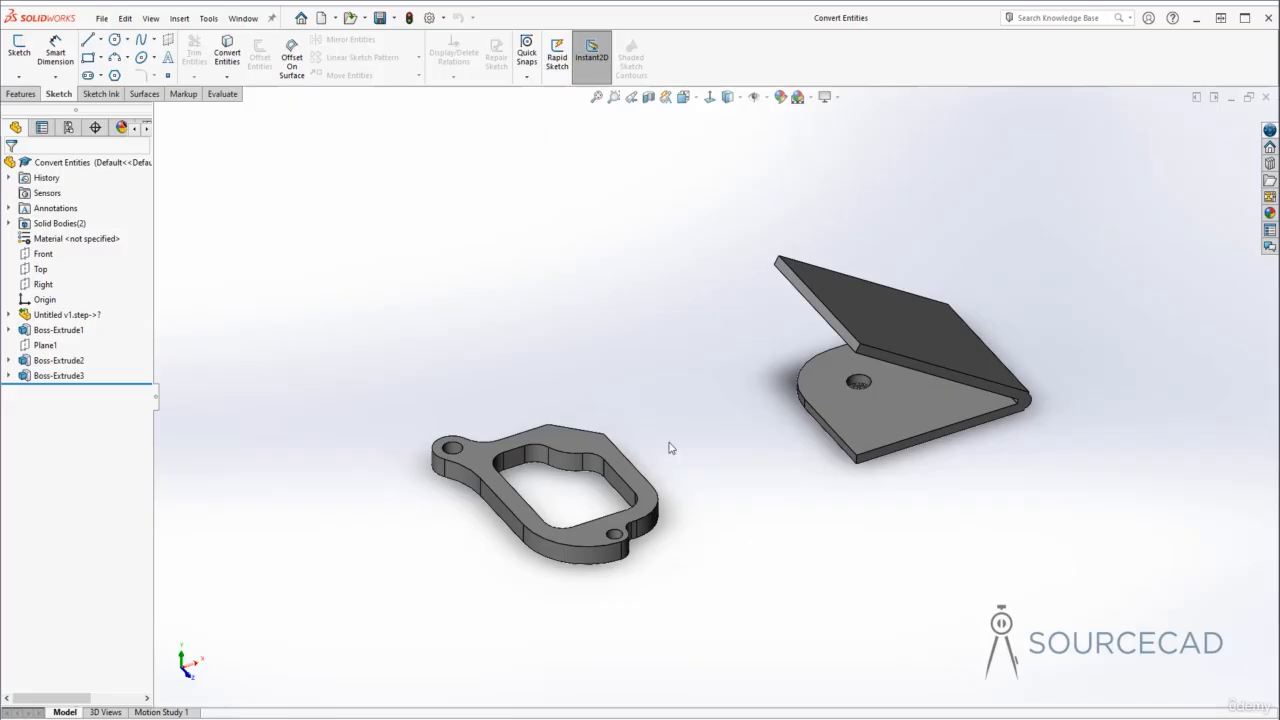
{"action": "middle_click_drag", "start_coordinate": [669, 446], "coordinate": [684, 403], "text": "ctrl"}
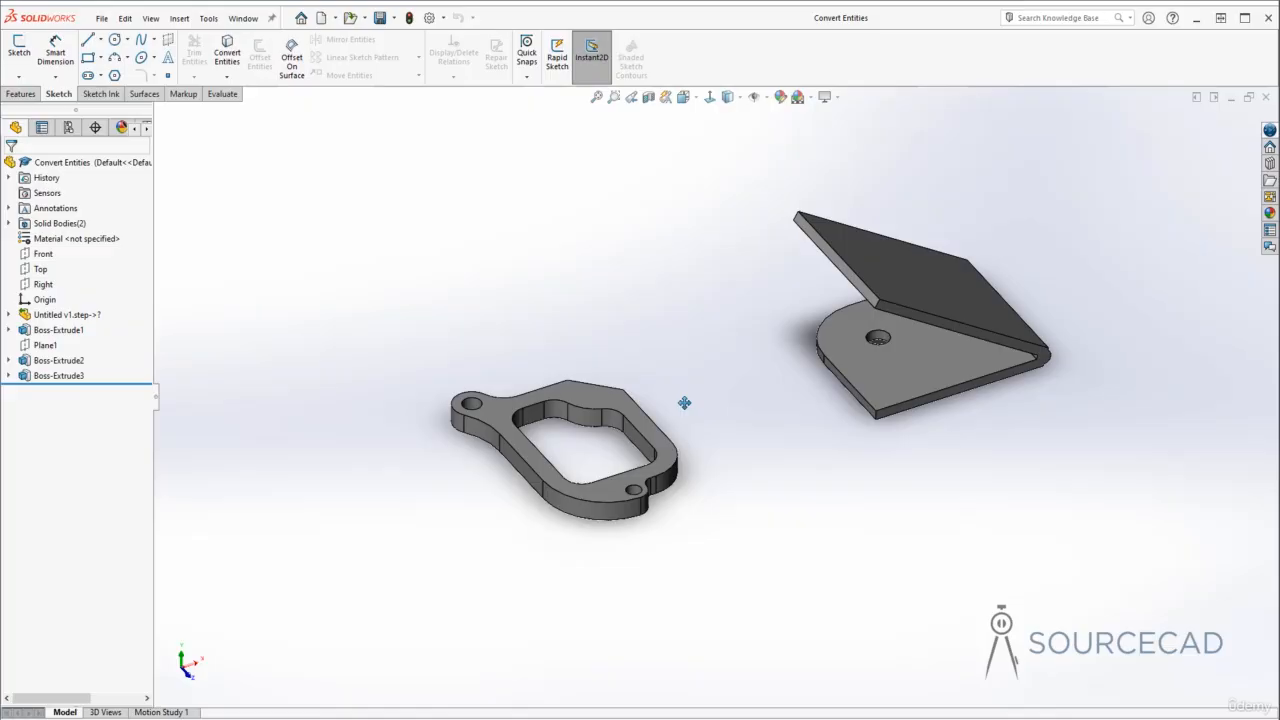
{"action": "left_click", "coordinate": [15, 53]}
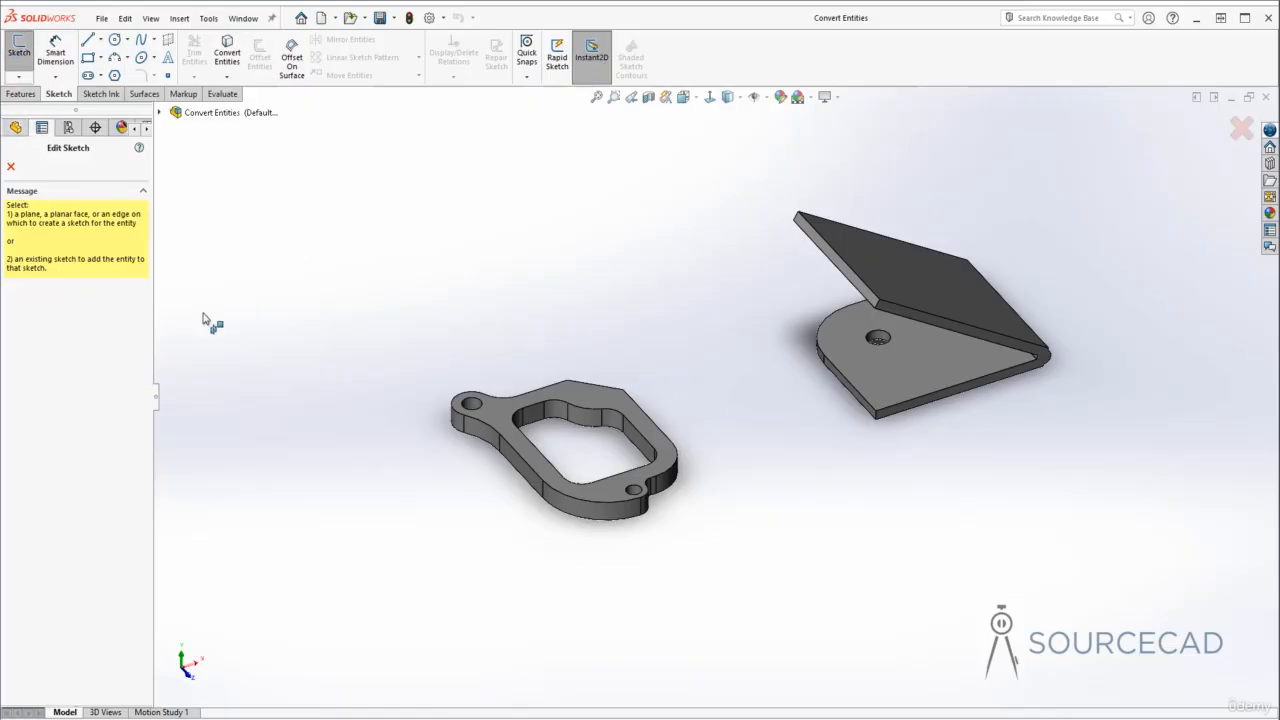
{"action": "left_click", "coordinate": [587, 396]}
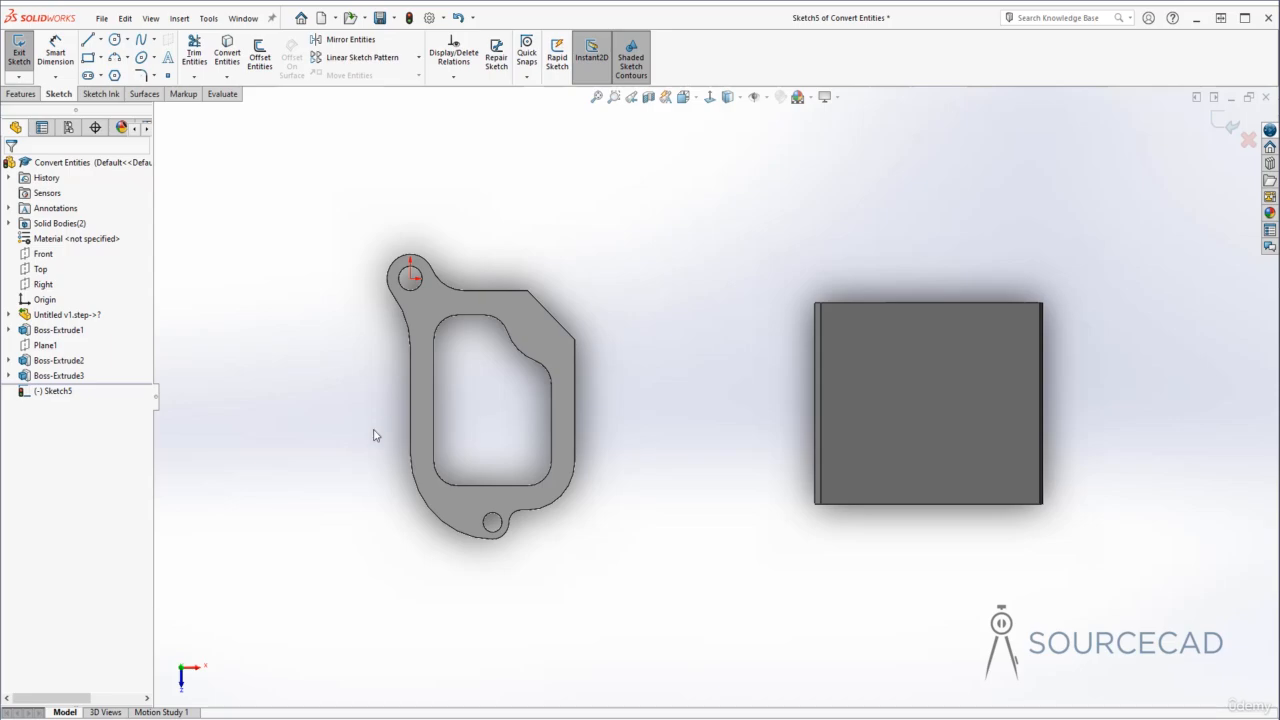
- Convert the bracket's whole top face into sketch entities with Convert Entities
{"action": "left_click", "coordinate": [228, 58]}
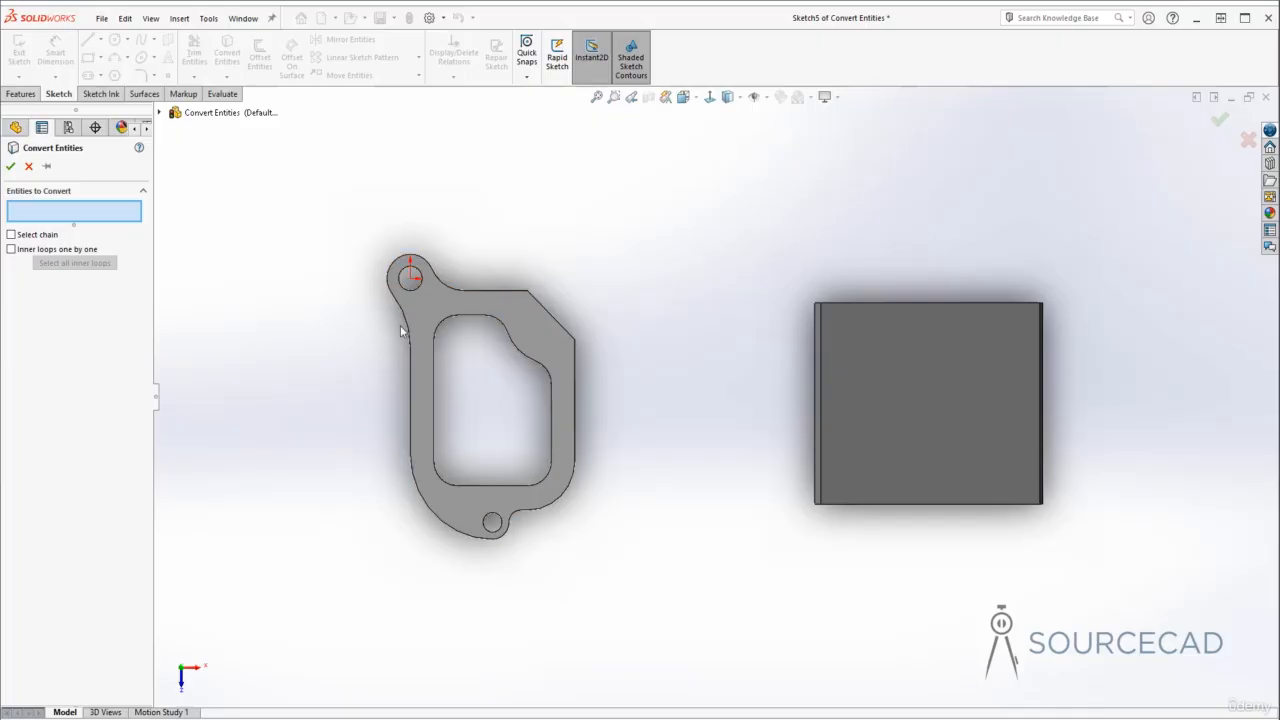
{"action": "left_click", "coordinate": [529, 321]}
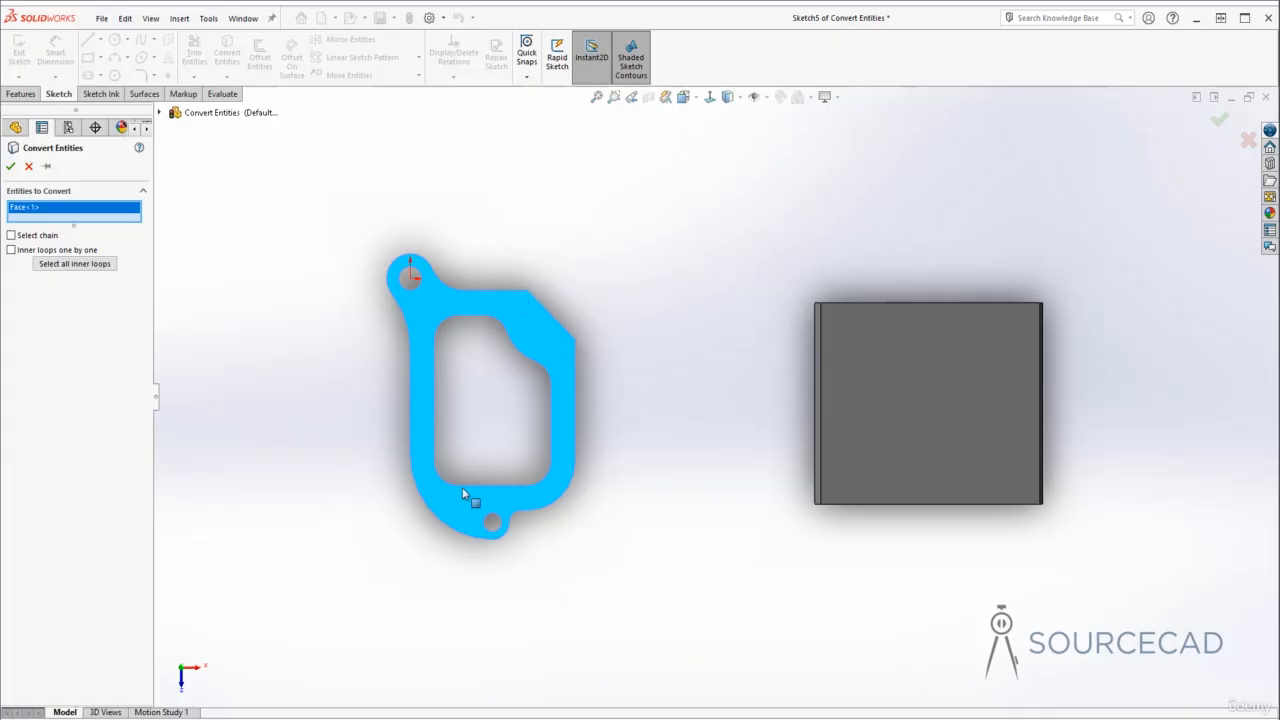
{"action": "left_click", "coordinate": [10, 166]}
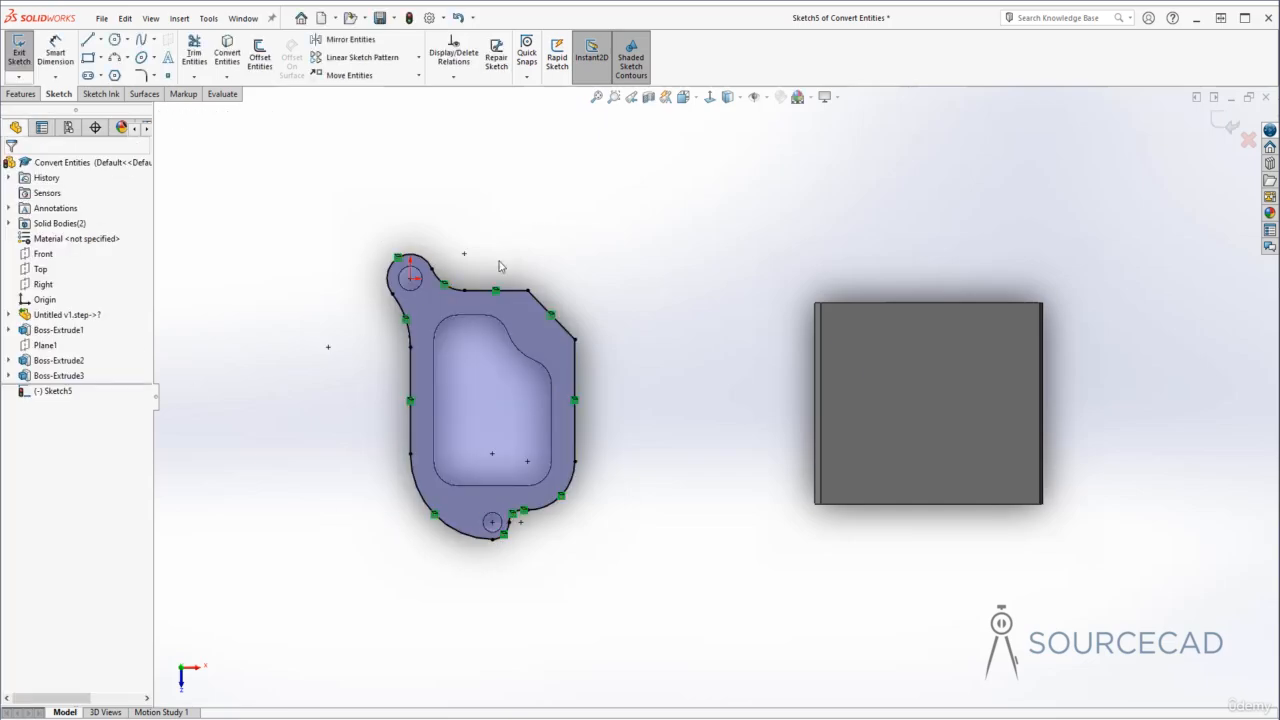
{"action": "left_click", "coordinate": [660, 387]}
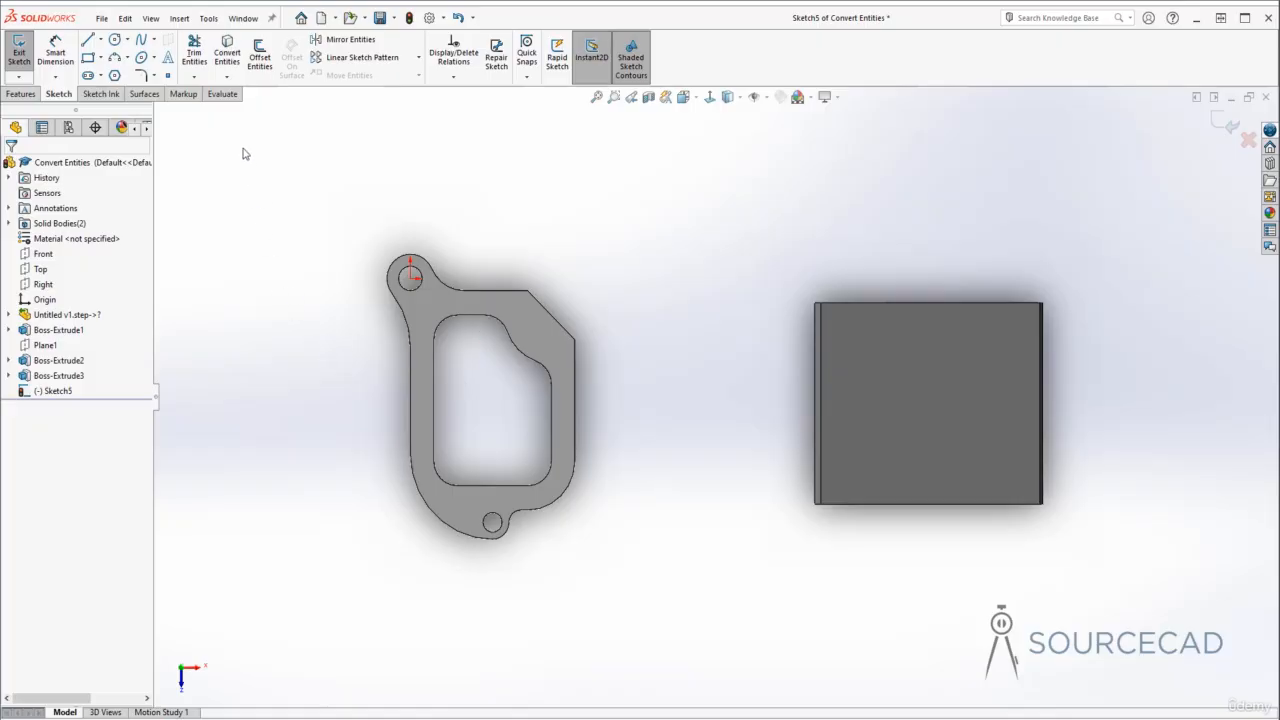
- Convert the bracket face together with one edge of the inner opening into sketch entities
{"action": "left_click", "coordinate": [228, 52]}
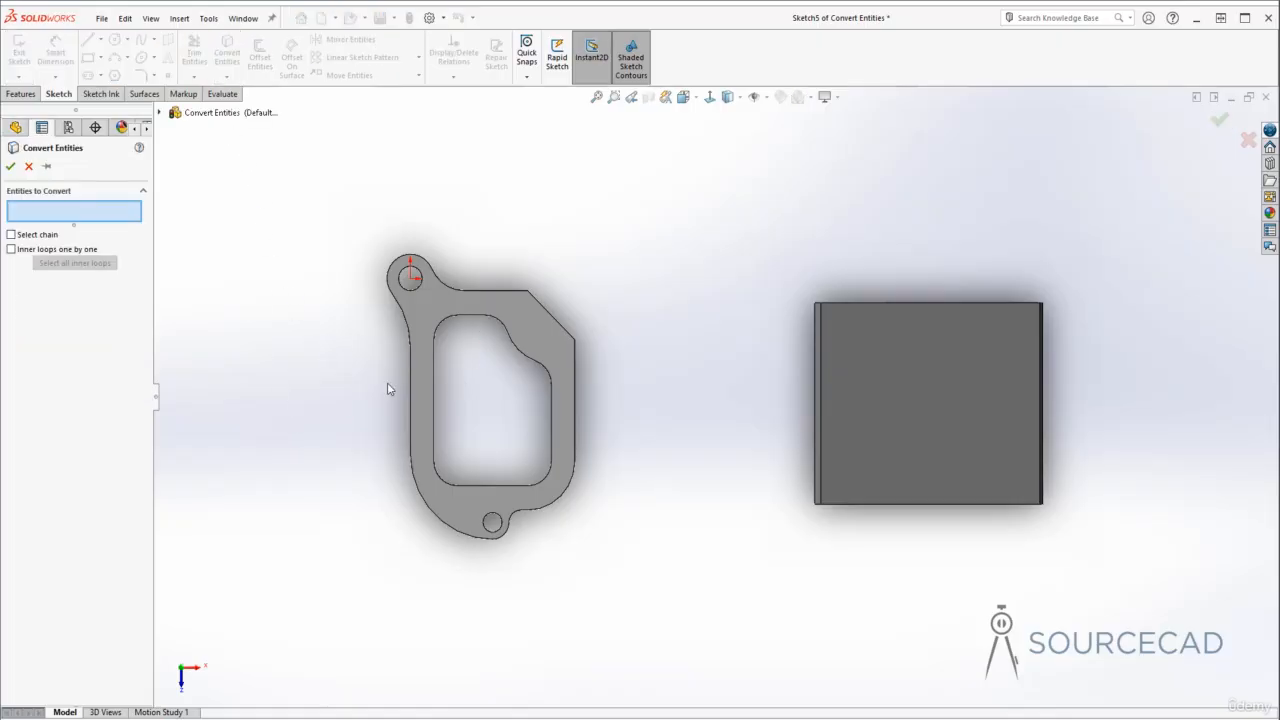
{"action": "left_click", "coordinate": [537, 327]}
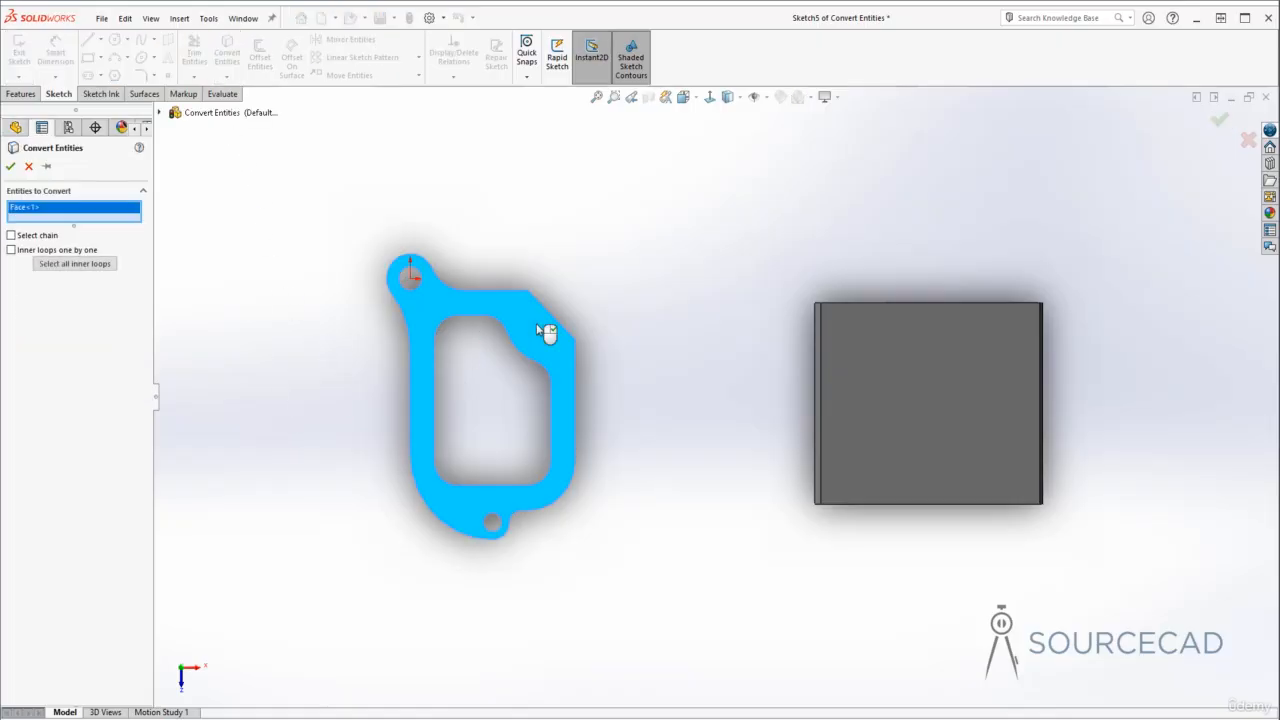
{"action": "left_click", "coordinate": [474, 319]}
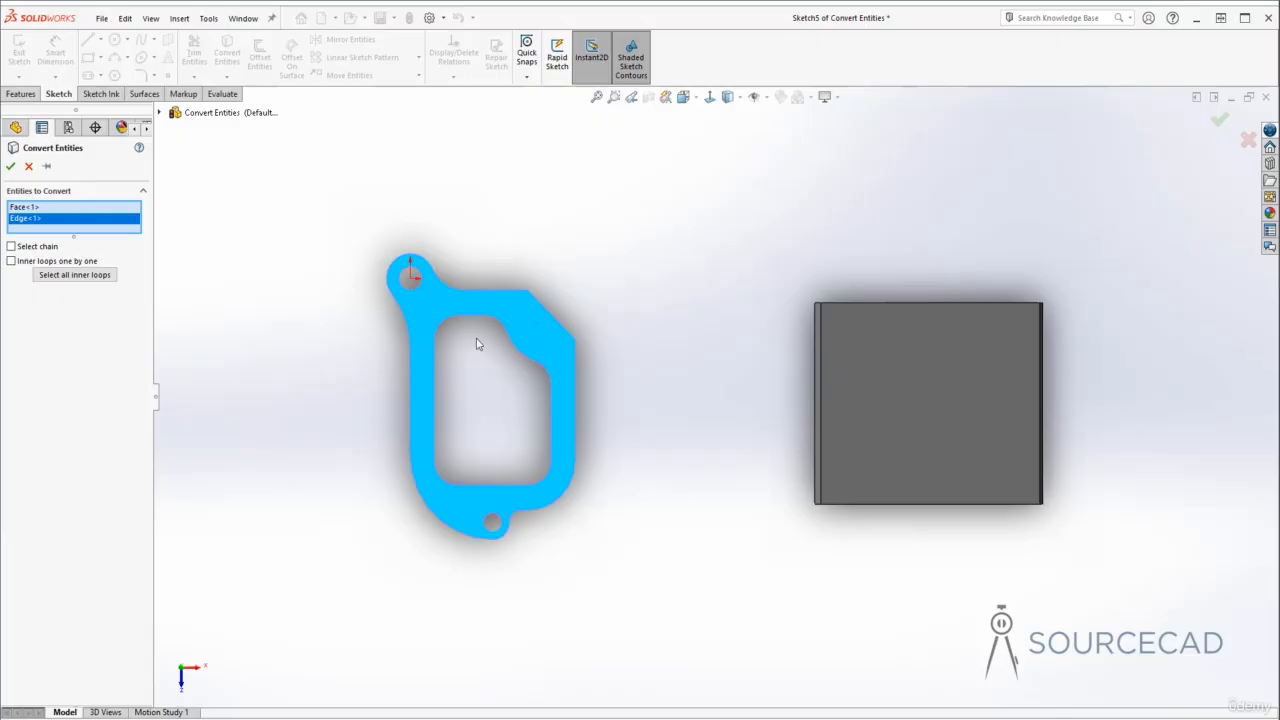
{"action": "left_click", "coordinate": [10, 166]}
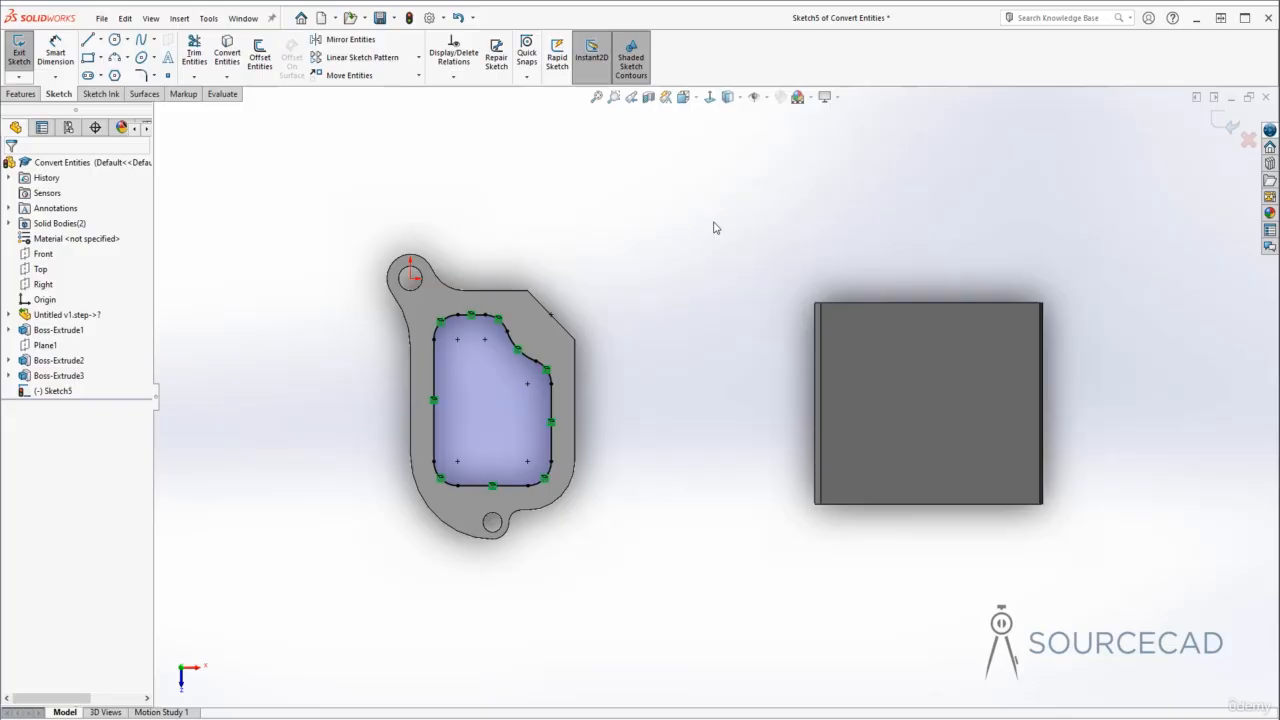
{"action": "key", "text": "Escape"}
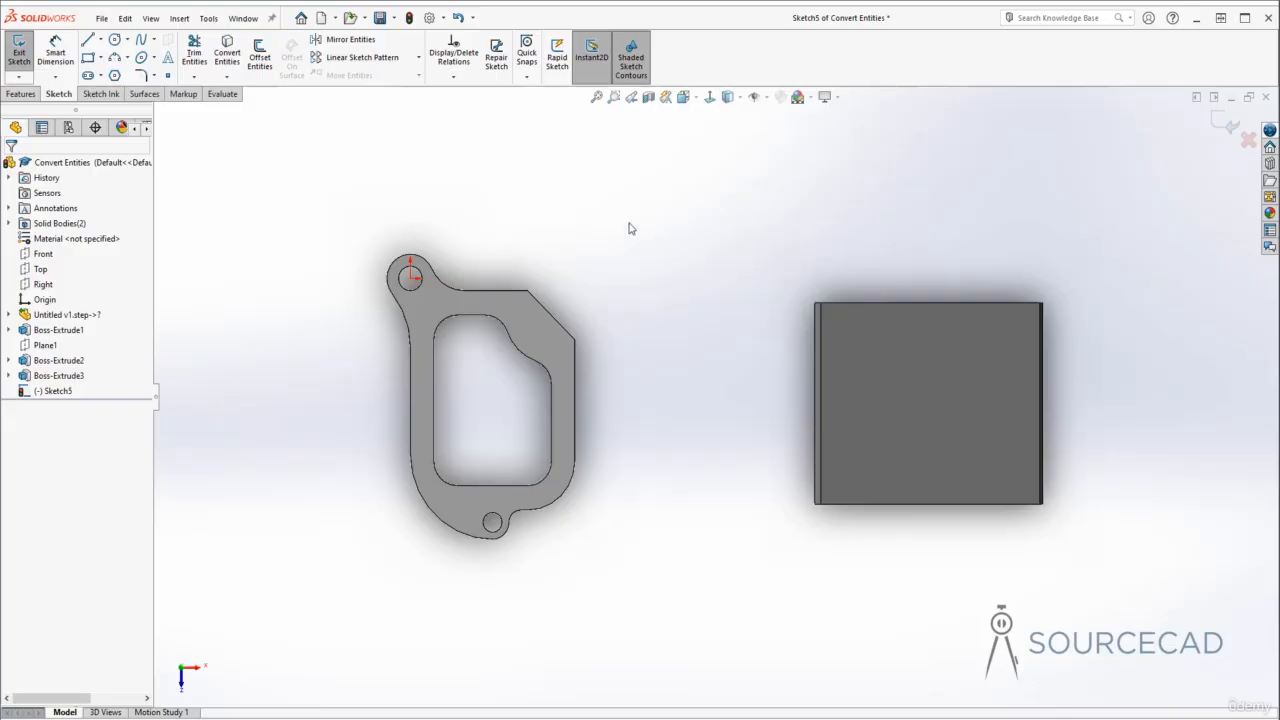
- Convert the straight top edge of the bracket's outer contour into a sketch line
{"action": "left_click", "coordinate": [228, 53]}
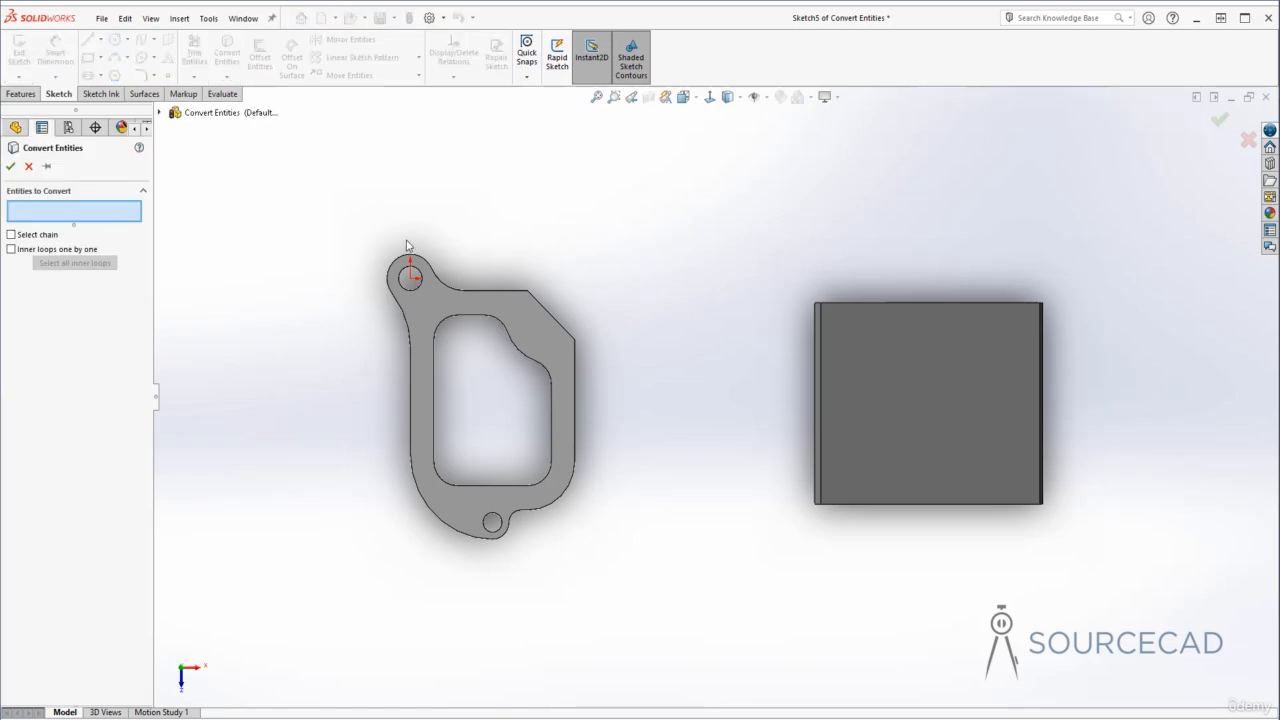
{"action": "left_click", "coordinate": [498, 295]}
{"action": "right_click", "coordinate": [499, 295]}
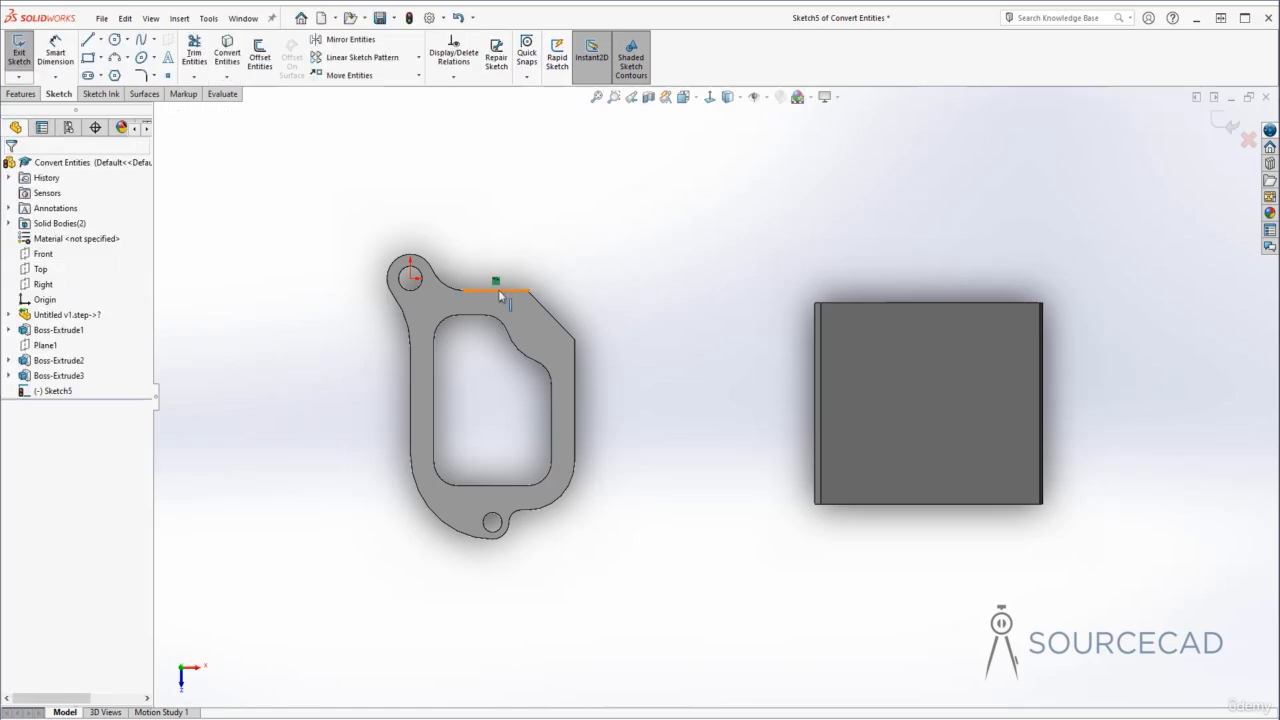
{"action": "right_click", "coordinate": [499, 295]}
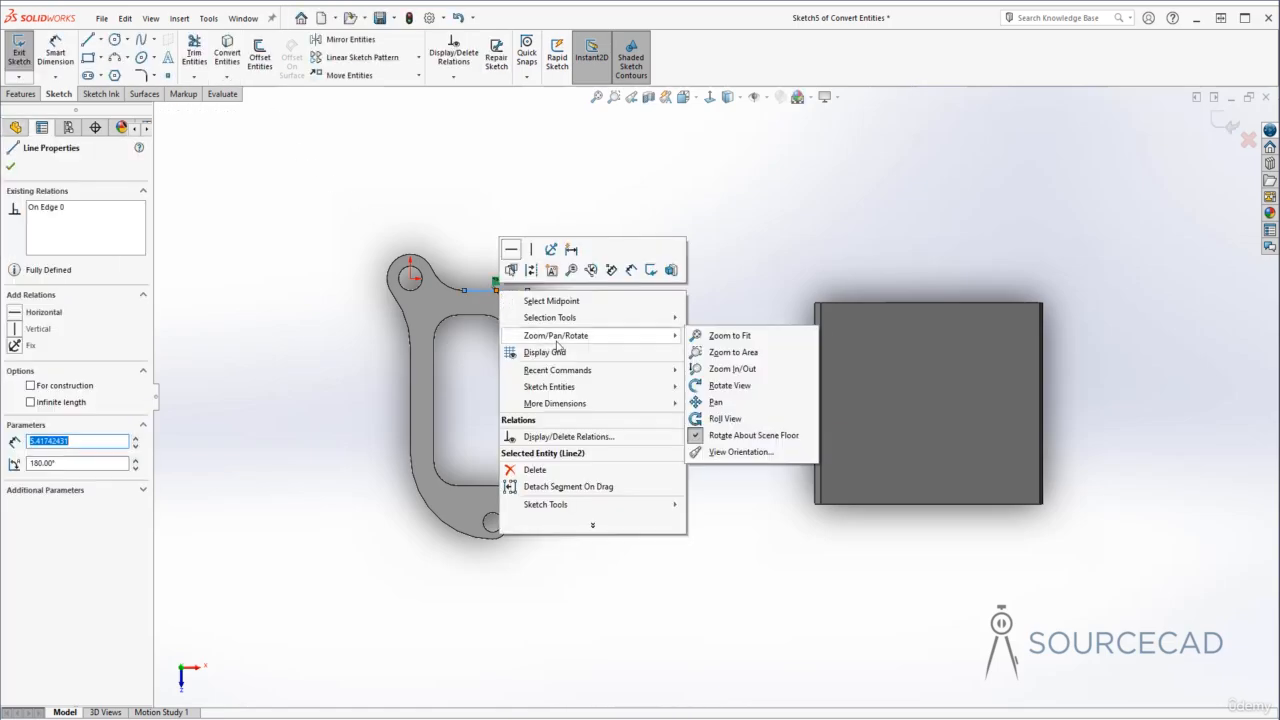
{"action": "left_click", "coordinate": [467, 268]}
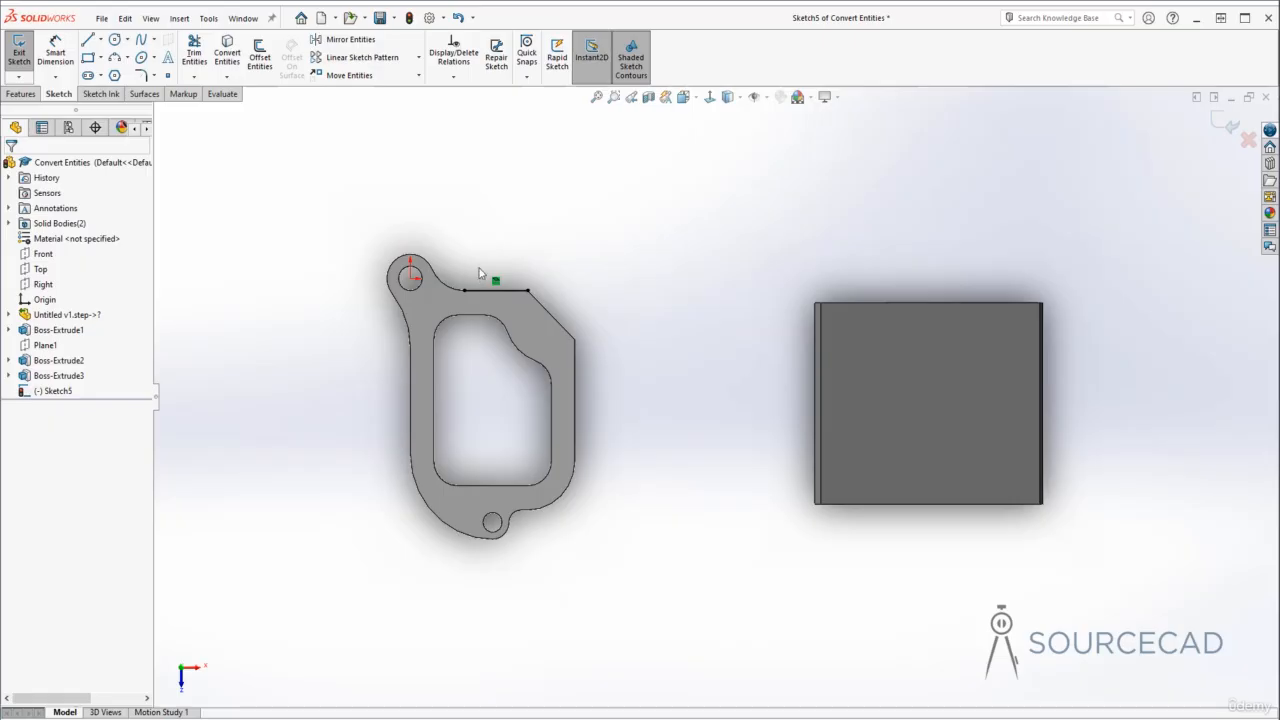
- Convert the complete outer contour of the bracket by selecting its loop
{"action": "left_click", "coordinate": [556, 250]}
{"action": "left_click", "coordinate": [512, 291]}
{"action": "right_click", "coordinate": [514, 293]}
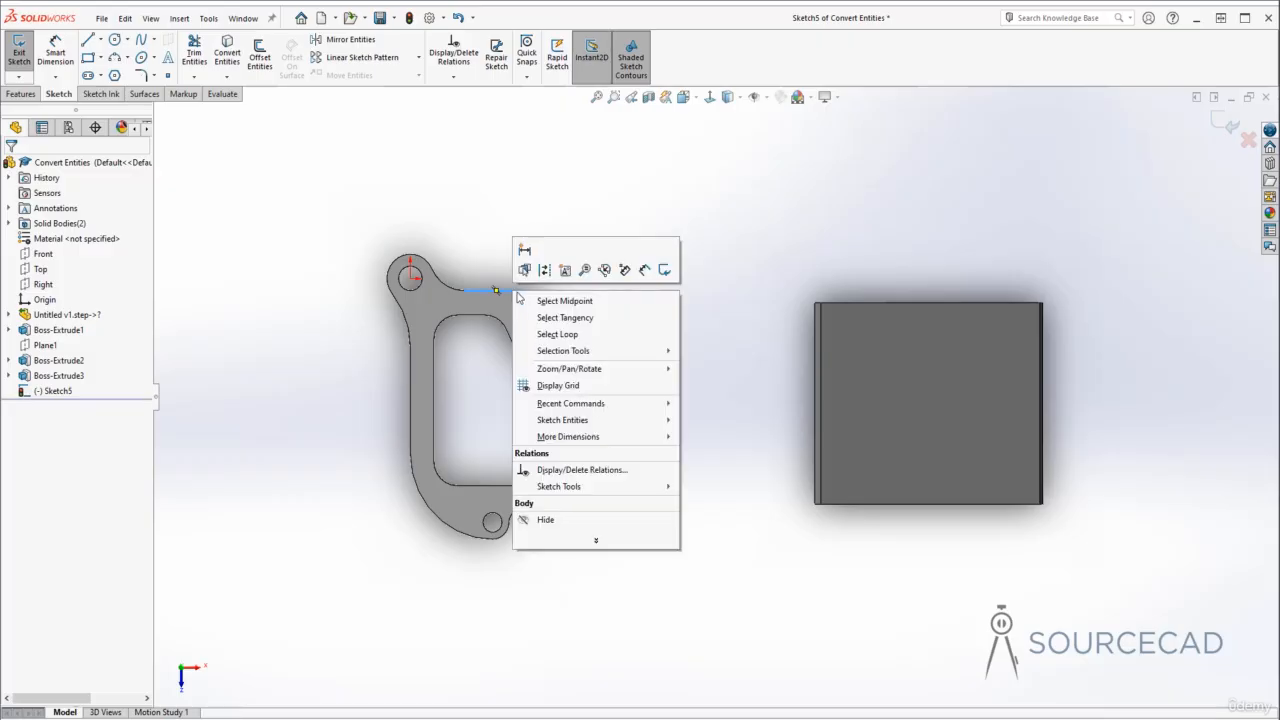
{"action": "left_click", "coordinate": [557, 334]}
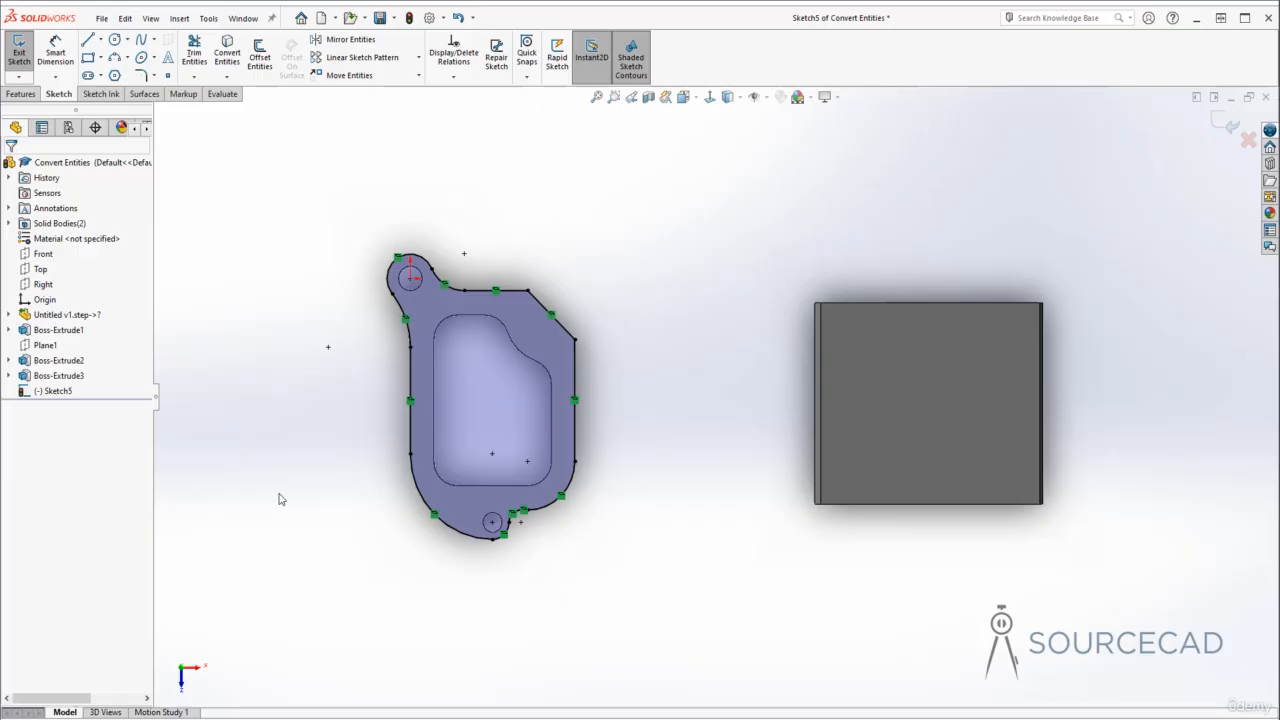
- Select the inner opening's loop and convert it, then undo both loop conversions
{"action": "right_click", "coordinate": [475, 318]}
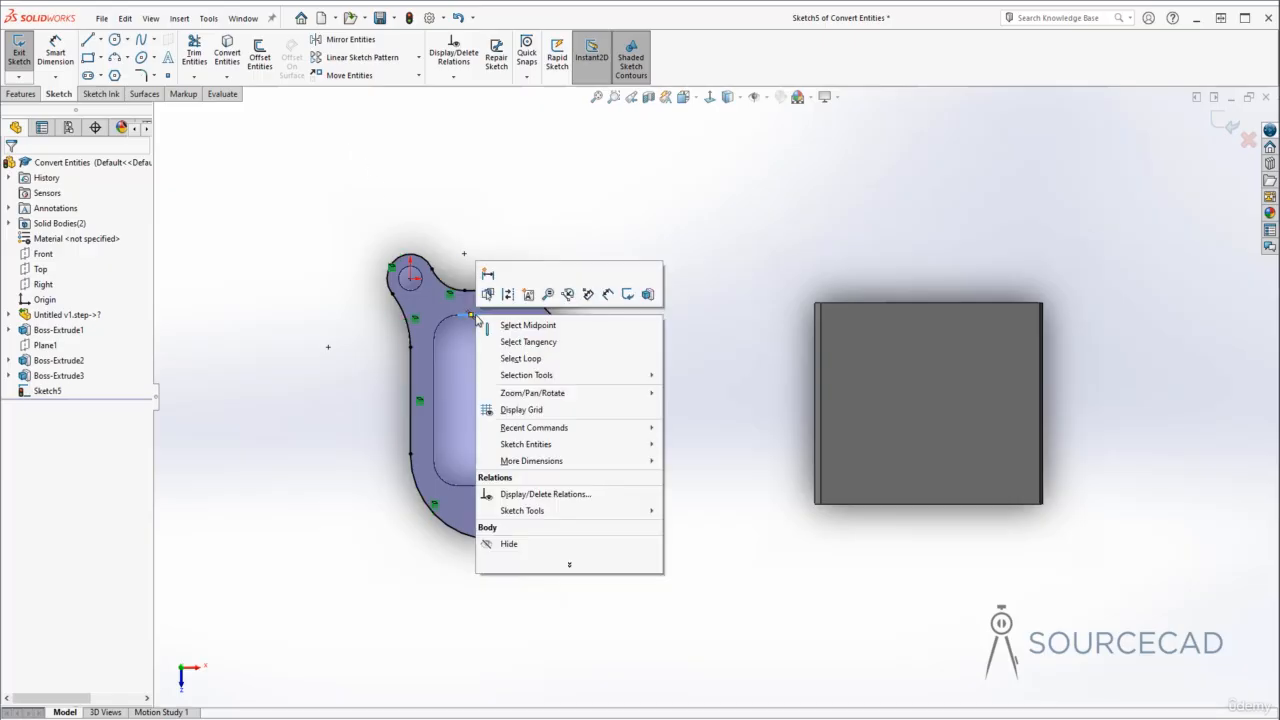
{"action": "left_click", "coordinate": [520, 358]}
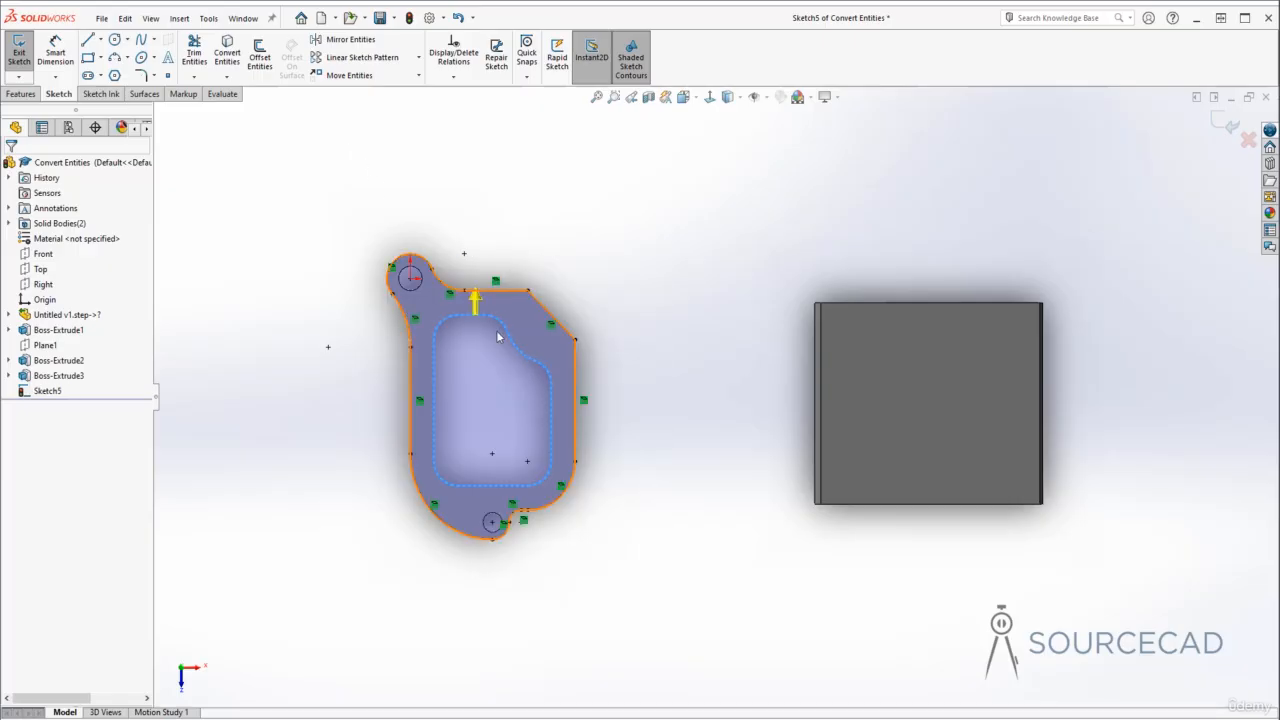
{"action": "left_click", "coordinate": [228, 50]}
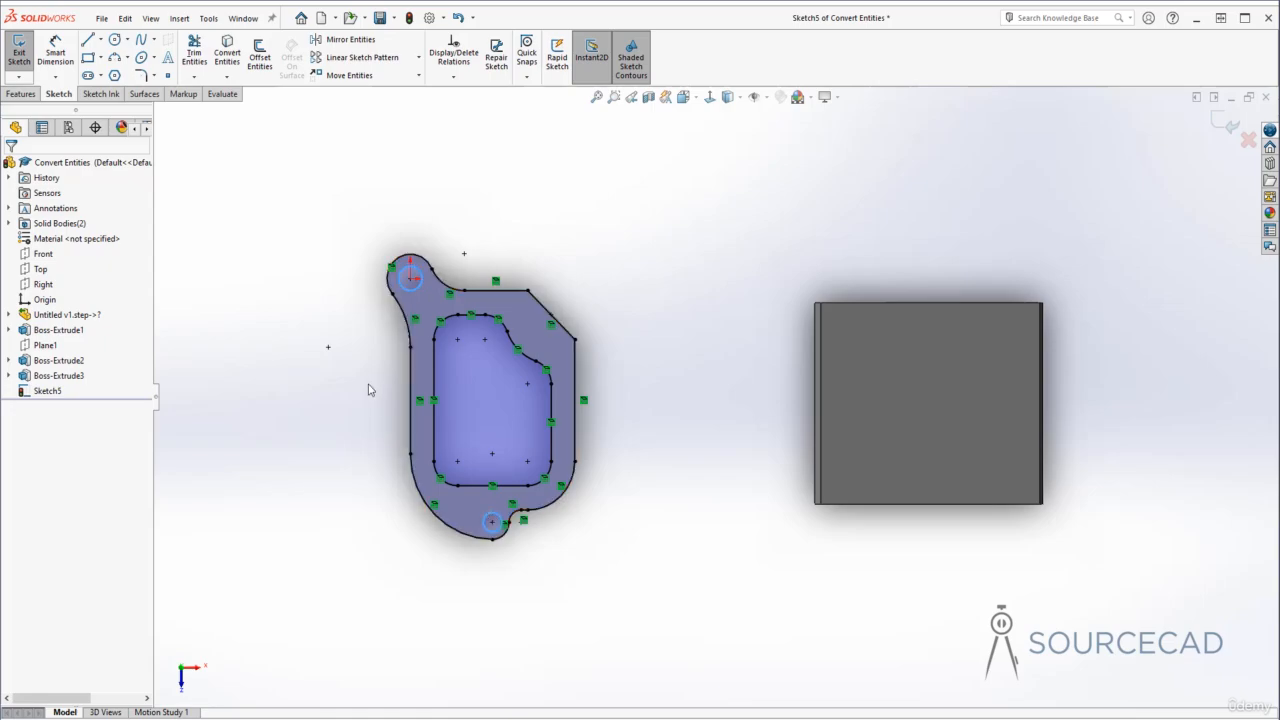
{"action": "left_click", "coordinate": [227, 52]}
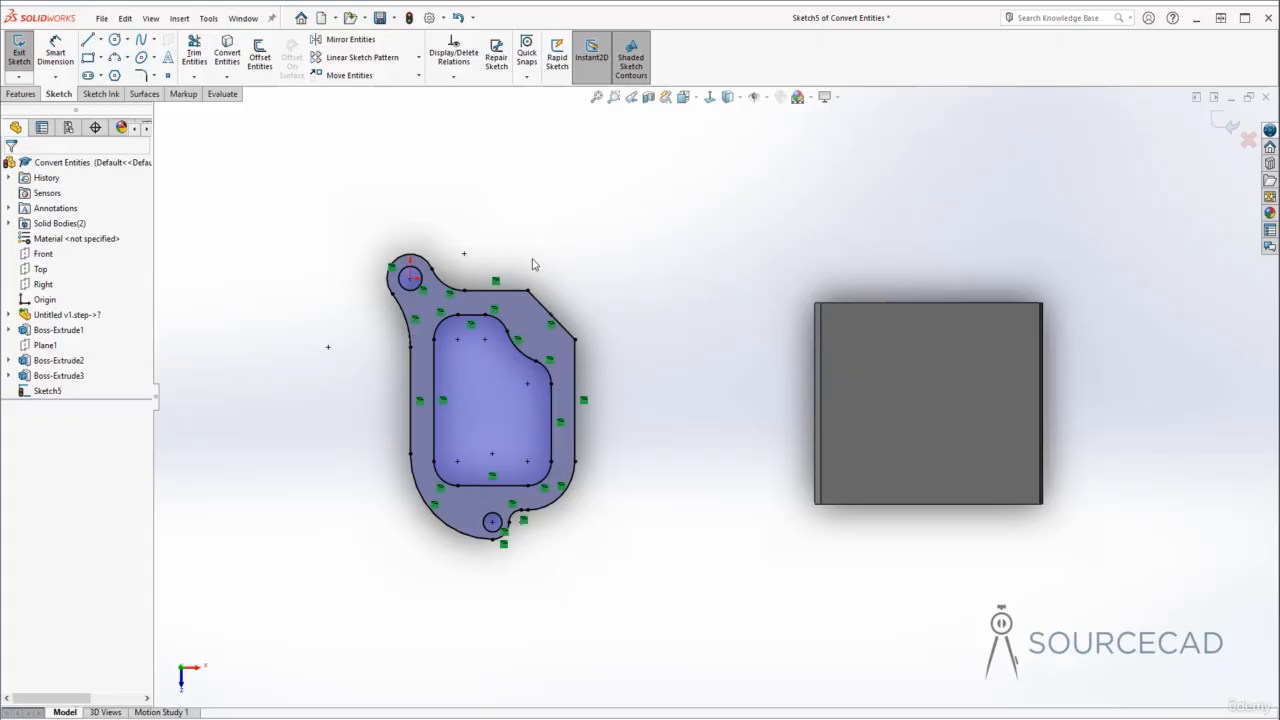
{"action": "key", "text": "ctrl+z"}
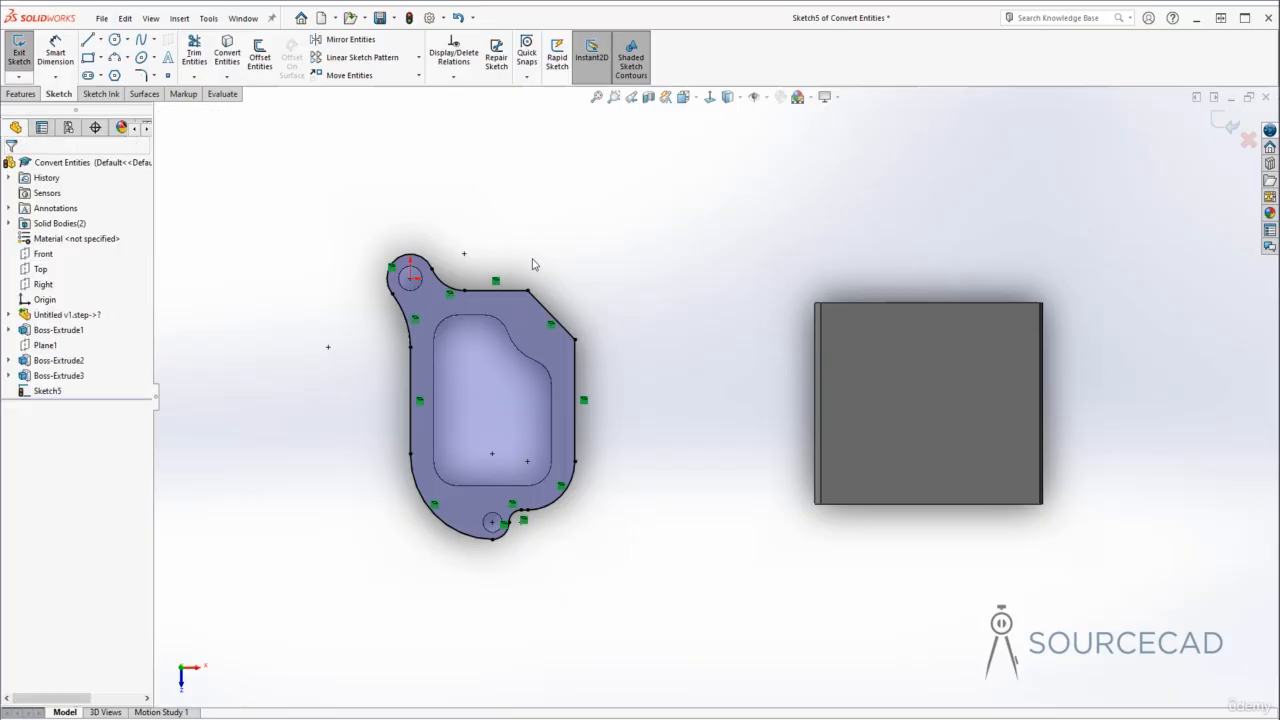
{"action": "key", "text": "ctrl+z"}
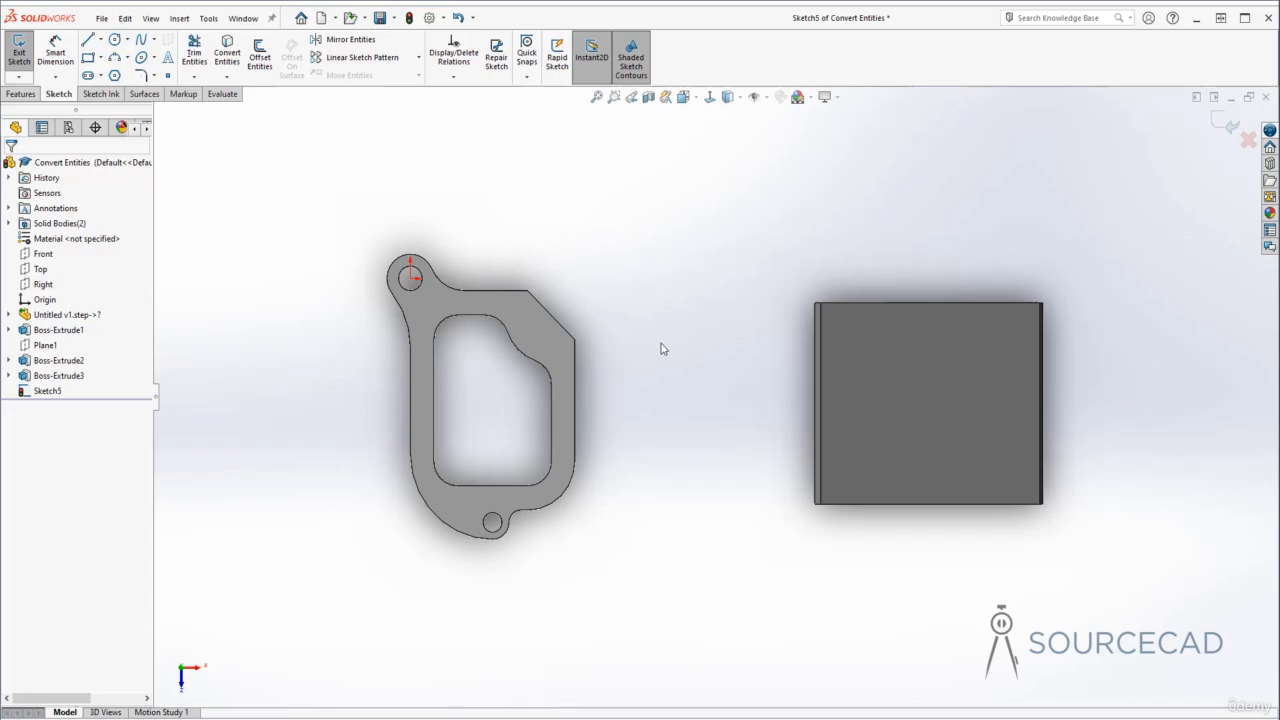
- Convert the bracket's eight outer-contour edges one by one into sketch entities with Convert Entities
{"action": "left_click", "coordinate": [228, 58]}
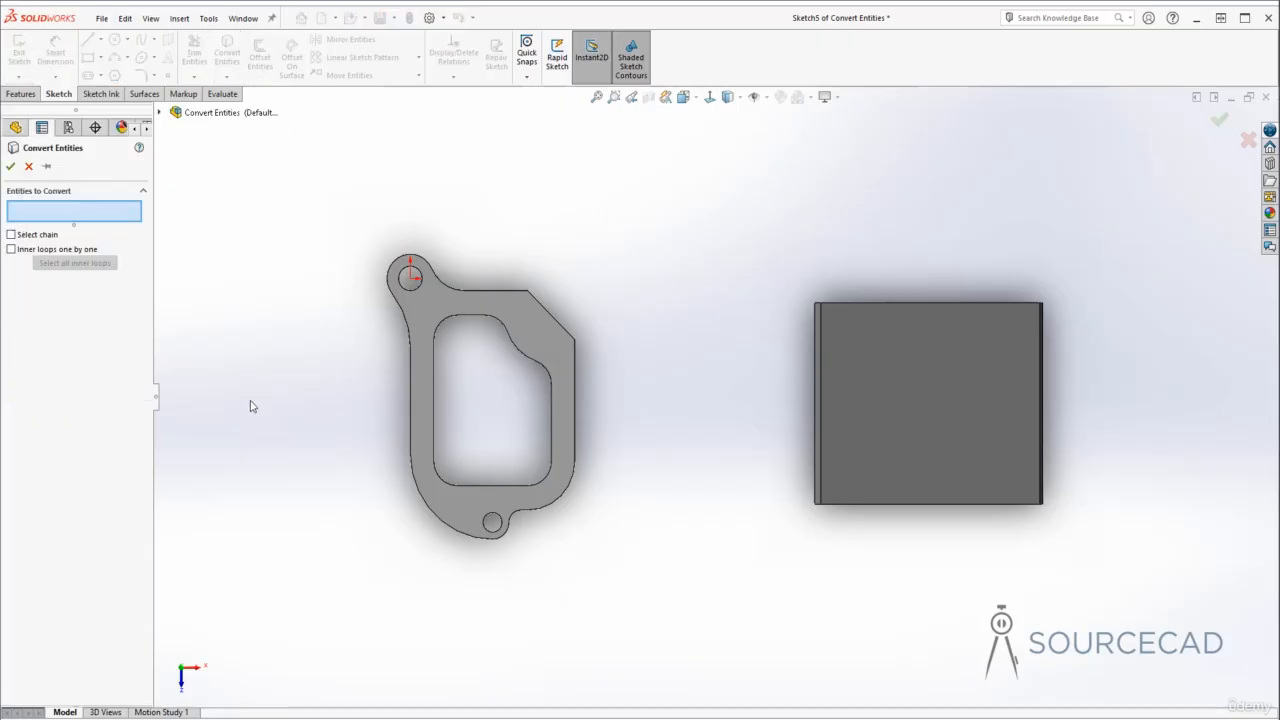
{"action": "left_click", "coordinate": [500, 292]}
{"action": "left_click", "coordinate": [445, 285]}
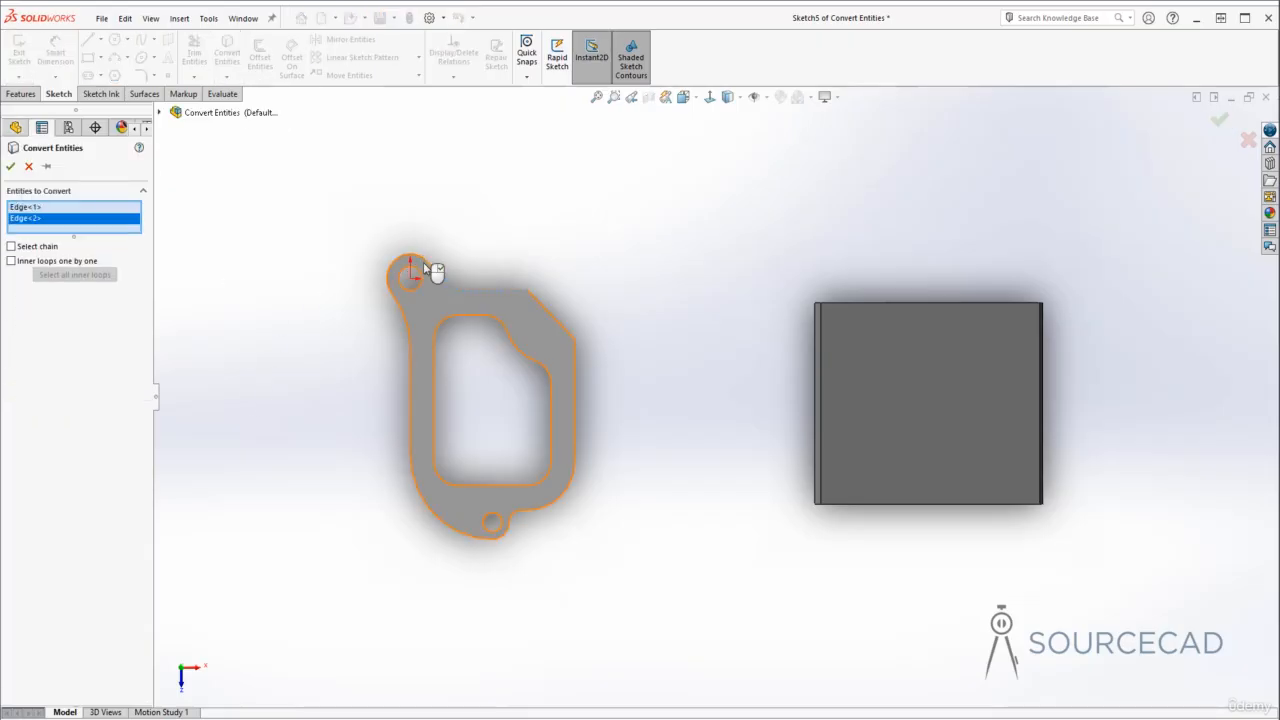
{"action": "left_click", "coordinate": [424, 263]}
{"action": "left_click", "coordinate": [404, 316]}
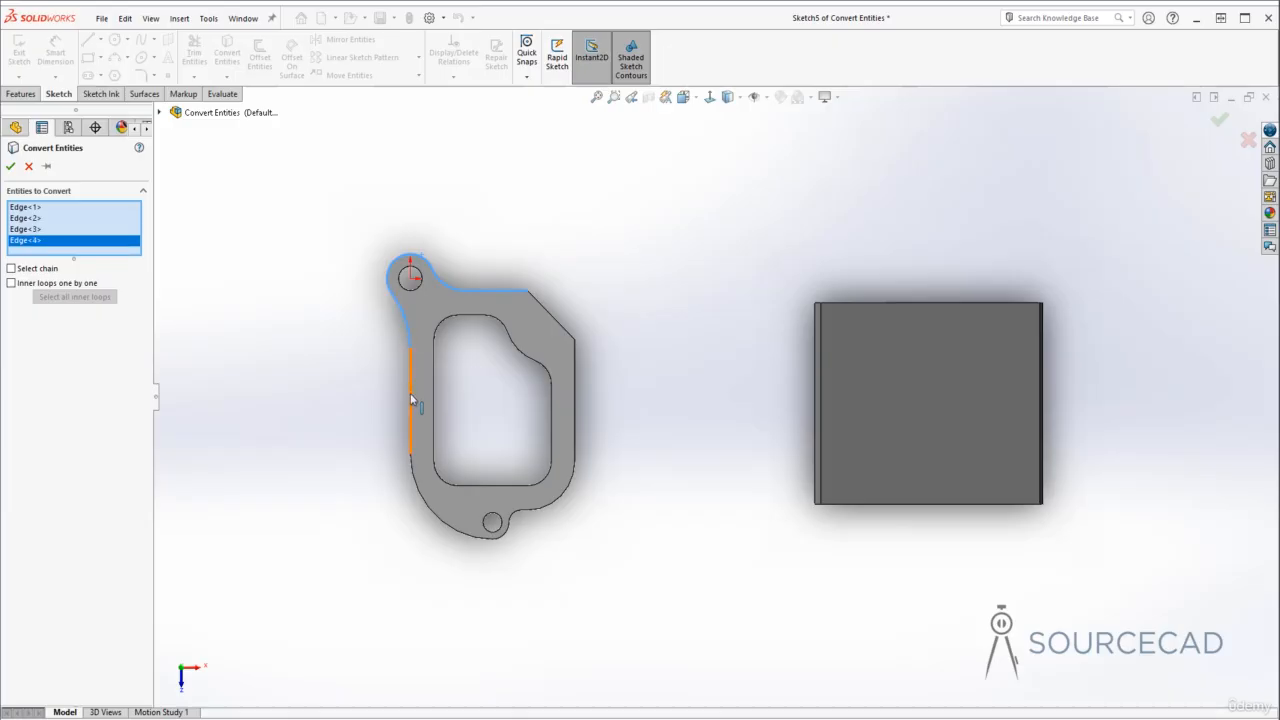
{"action": "left_click", "coordinate": [410, 393]}
{"action": "left_click", "coordinate": [428, 519]}
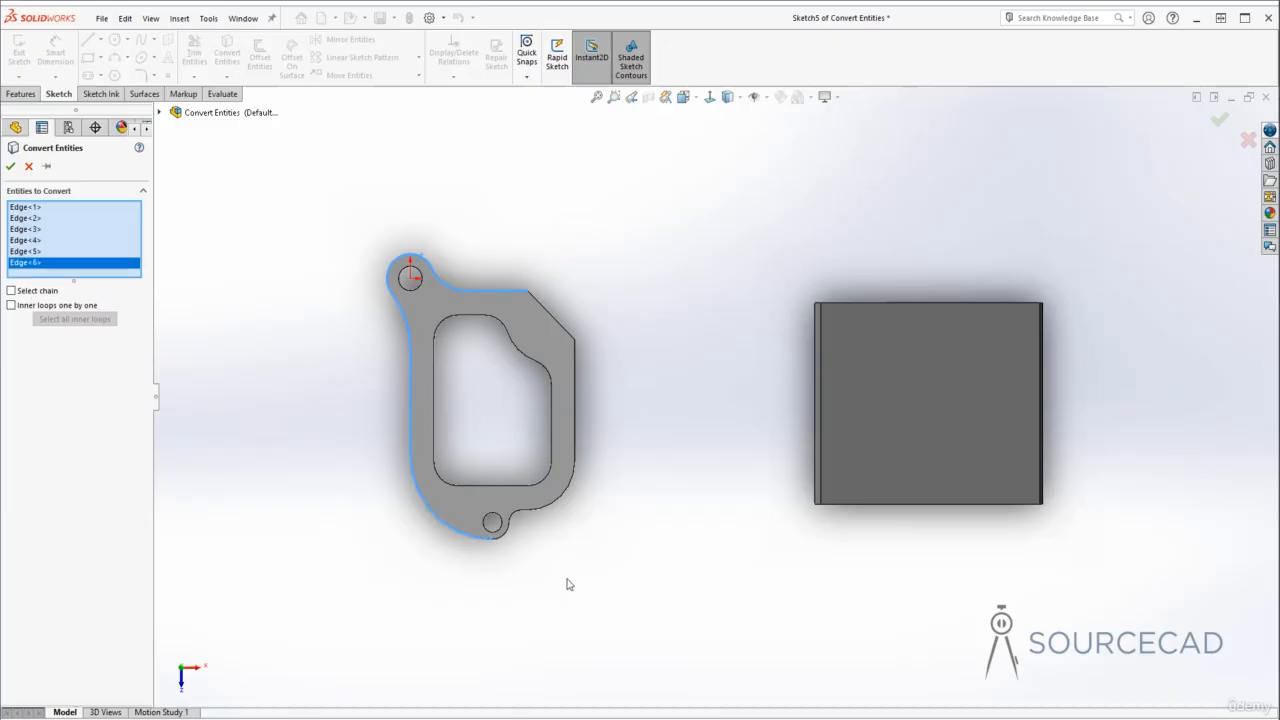
{"action": "left_click", "coordinate": [549, 317]}
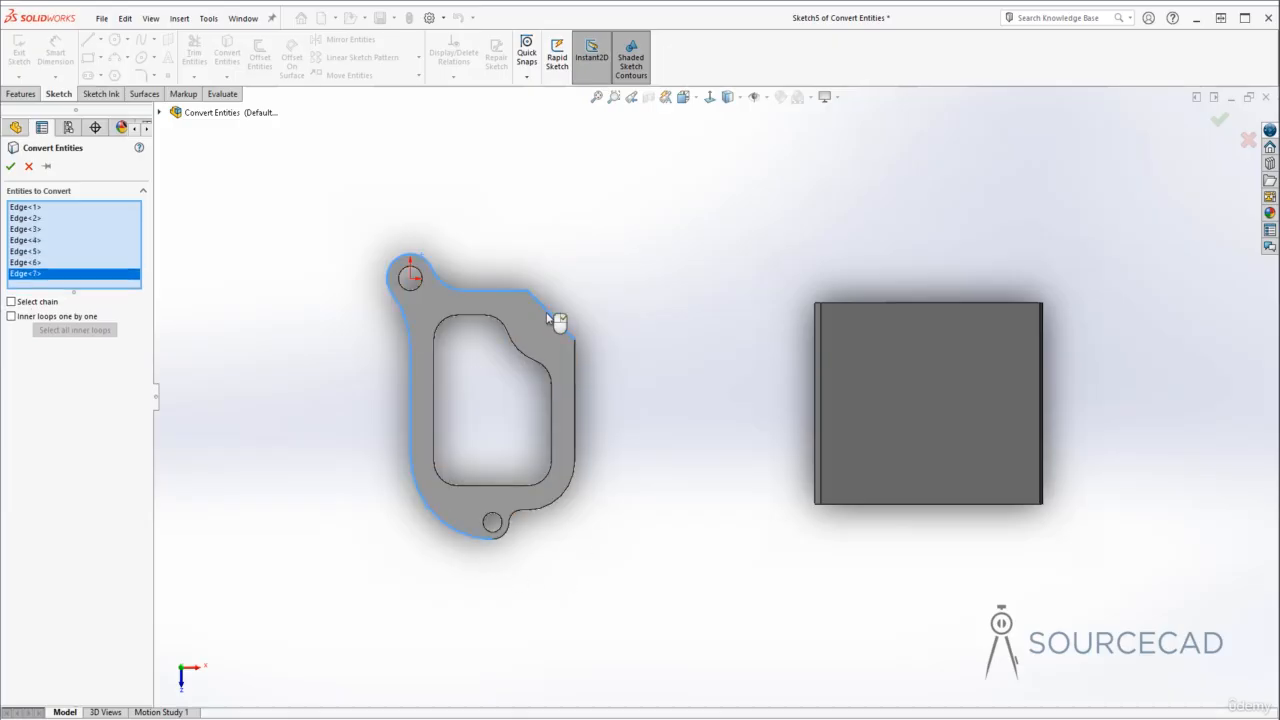
{"action": "left_click", "coordinate": [573, 379]}
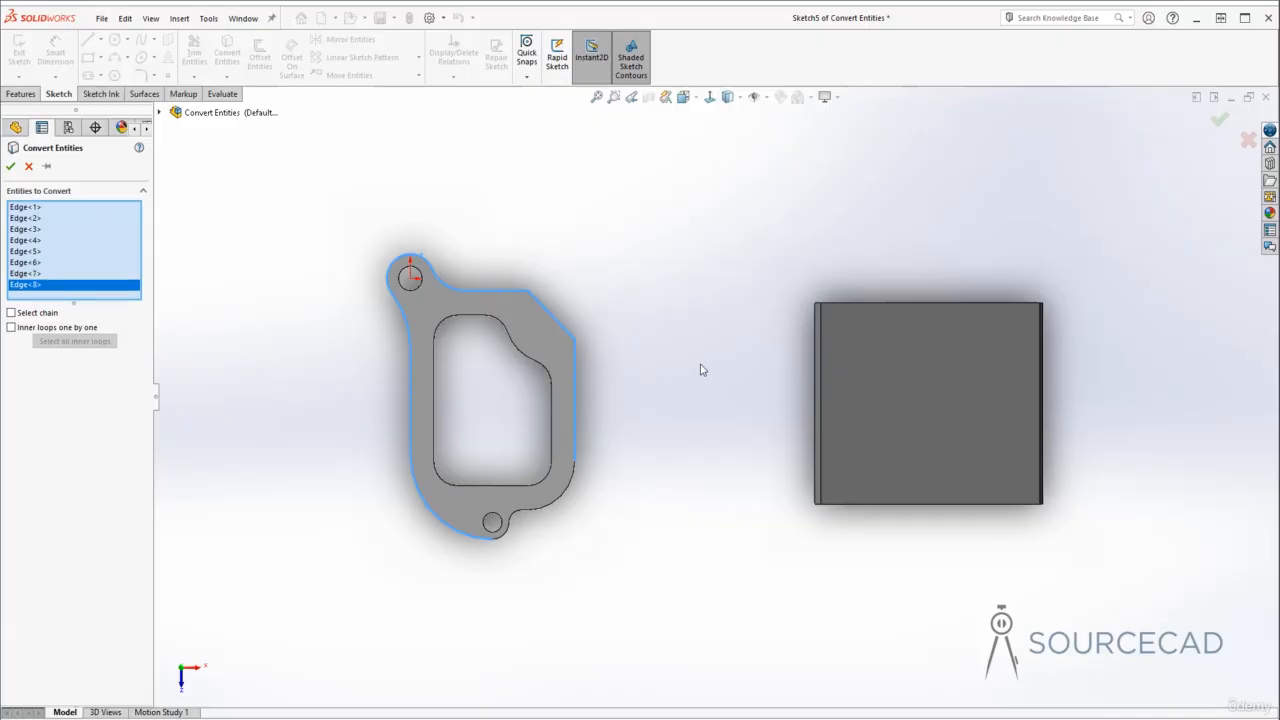
{"action": "left_click", "coordinate": [10, 166]}
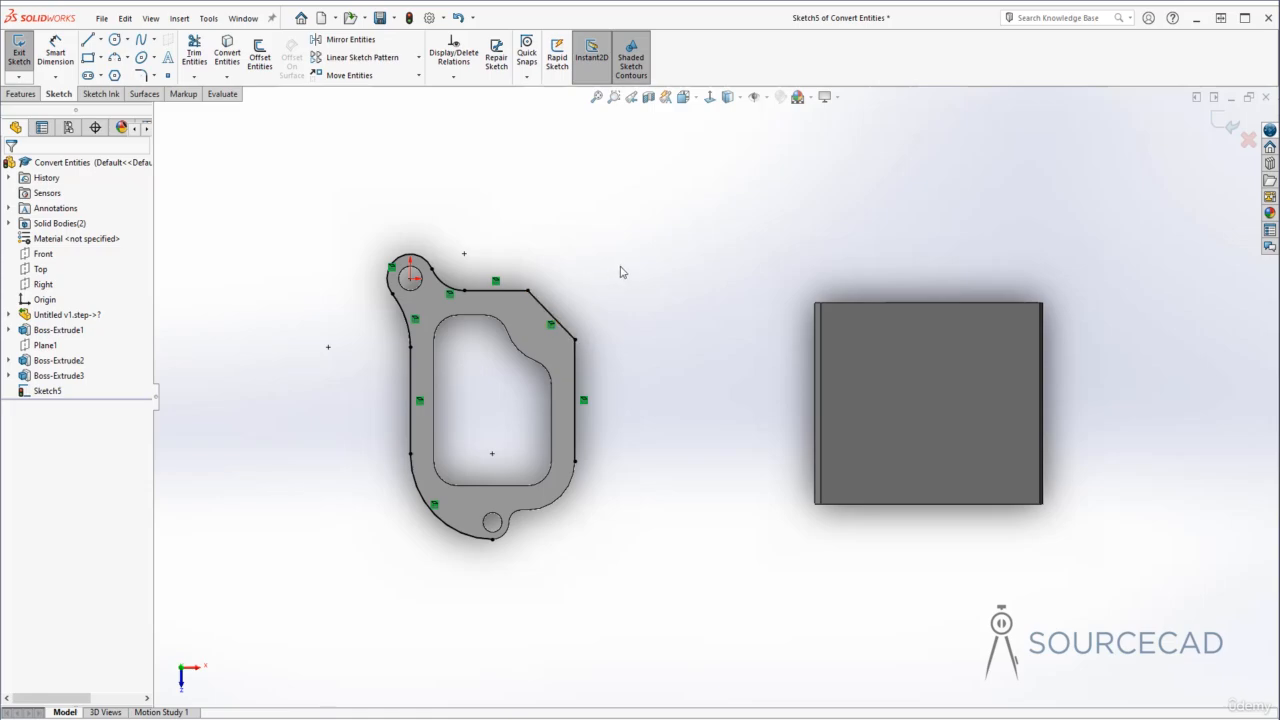
- Drag the endpoint of the converted curve near the lower hole away from the contour and back onto it
{"action": "left_click", "coordinate": [584, 401]}
{"action": "left_click", "coordinate": [703, 342]}
{"action": "left_click_drag", "start_coordinate": [498, 549], "coordinate": [566, 527]}
{"action": "left_click", "coordinate": [610, 544]}
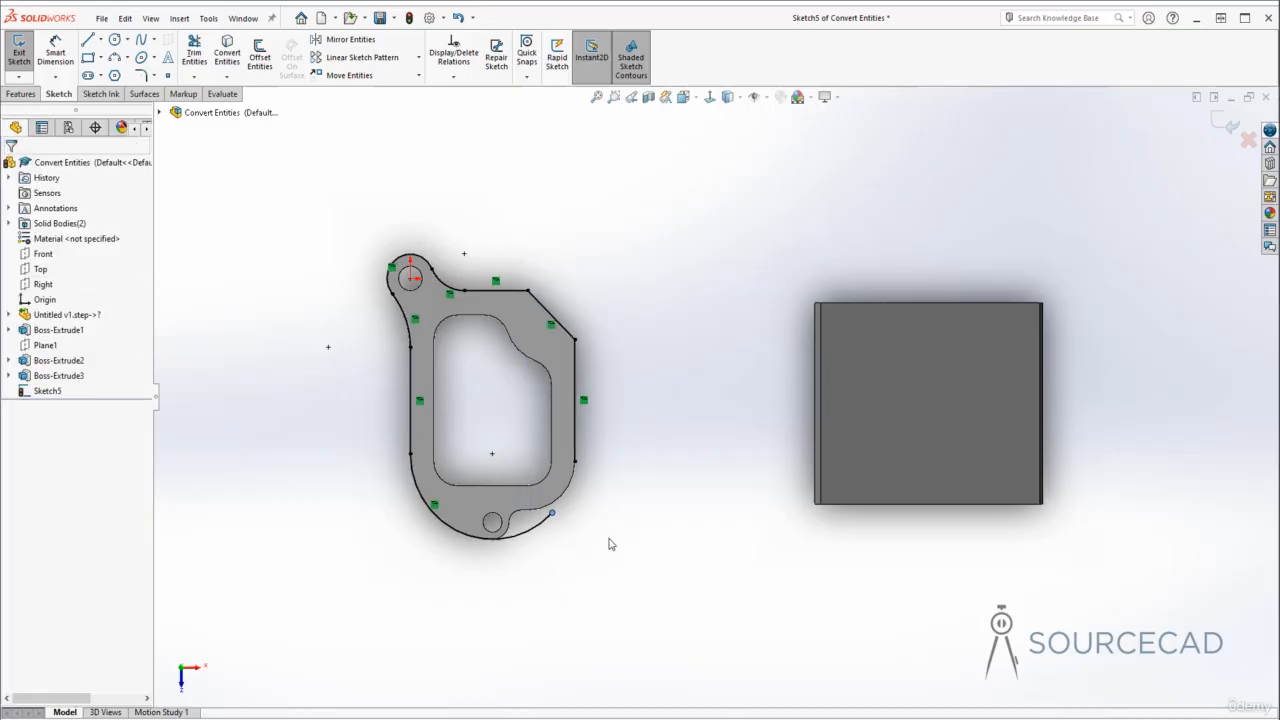
{"action": "mouse_move", "coordinate": [576, 464]}
{"action": "left_mouse_down"}
{"action": "mouse_move", "coordinate": [579, 486]}
{"action": "mouse_move", "coordinate": [580, 440]}
{"action": "left_mouse_up"}
{"action": "left_click", "coordinate": [592, 493]}
{"action": "left_click_drag", "start_coordinate": [567, 508], "coordinate": [577, 456]}
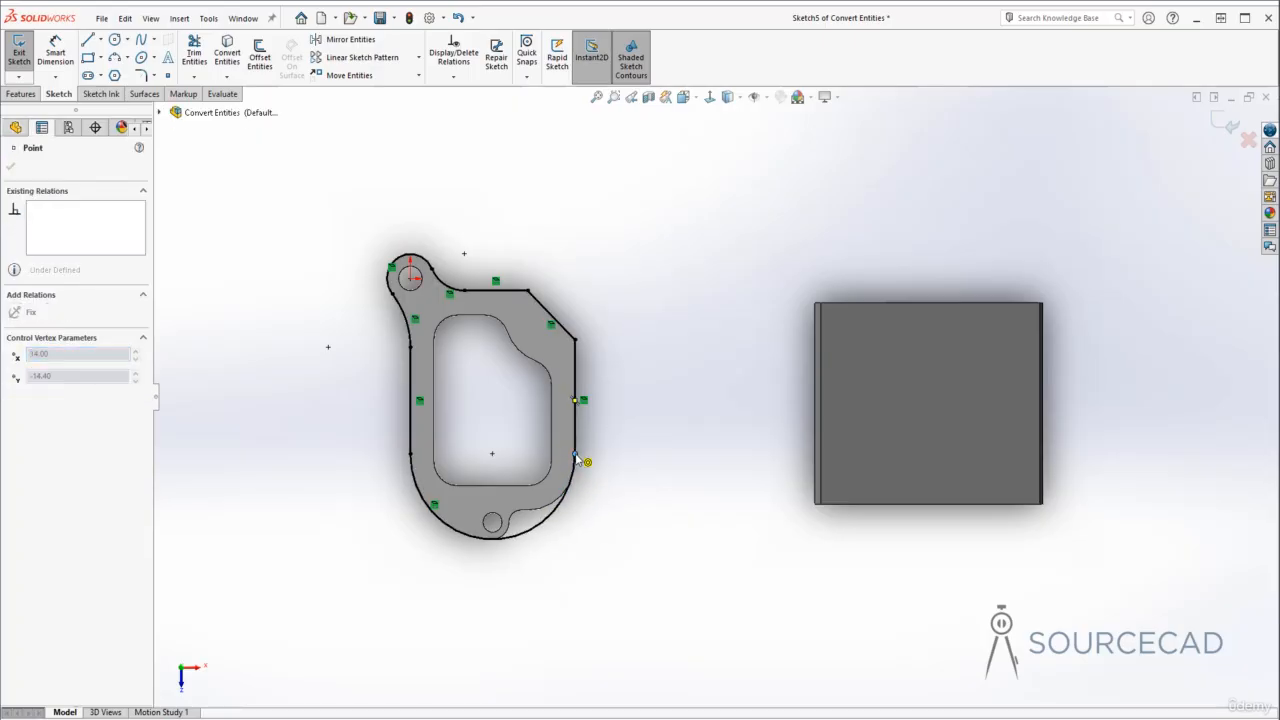
- Exit the sketch containing the converted bracket contour
{"action": "left_click", "coordinate": [607, 534]}
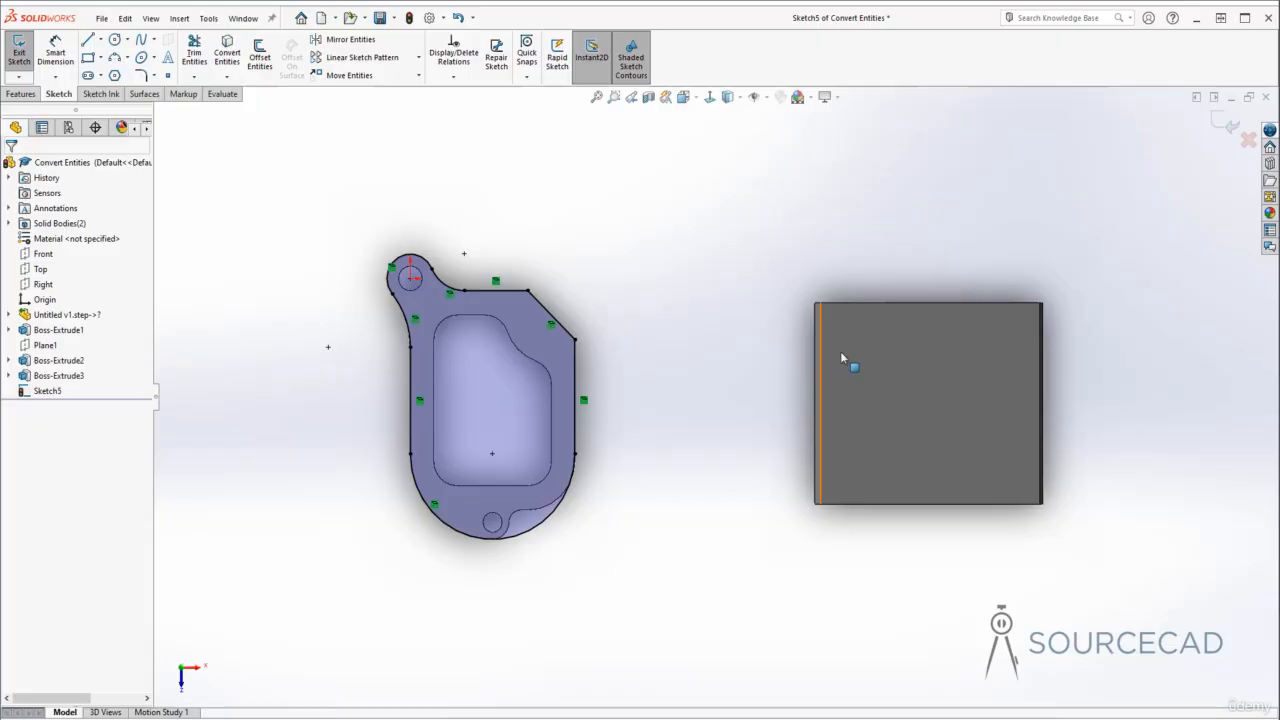
{"action": "left_click", "coordinate": [1224, 130]}
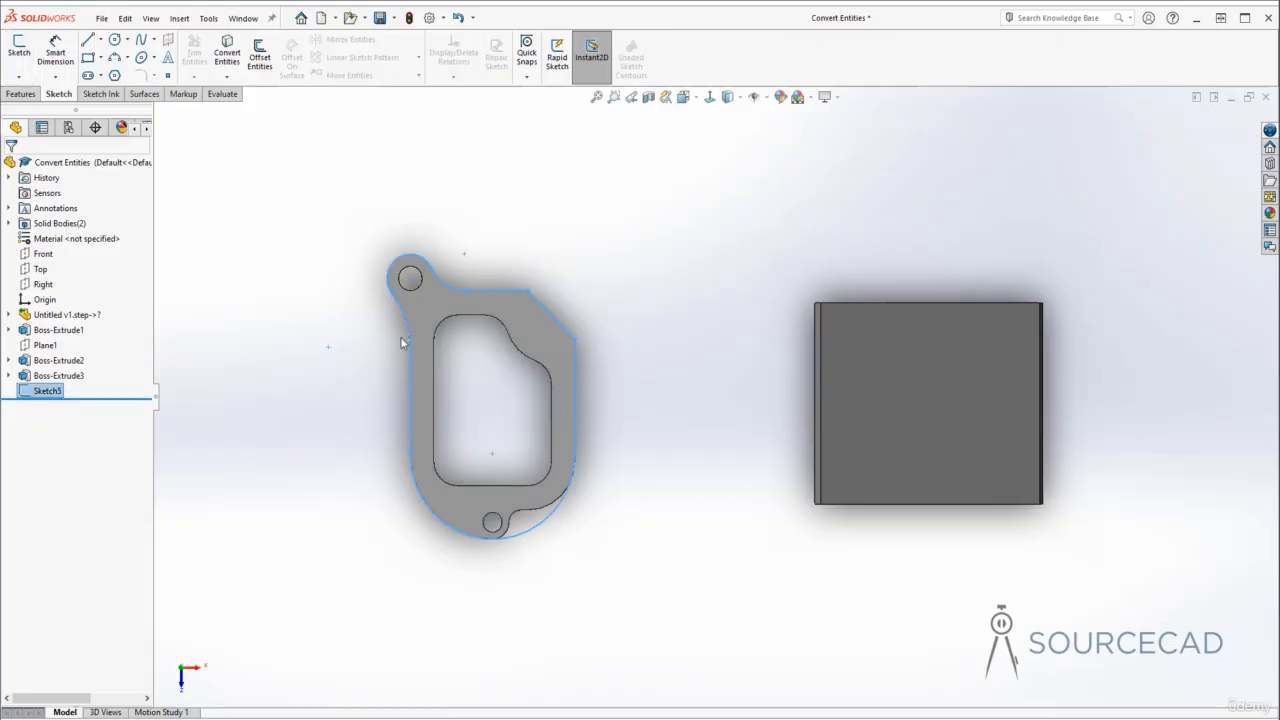
{"action": "left_click", "coordinate": [630, 552]}
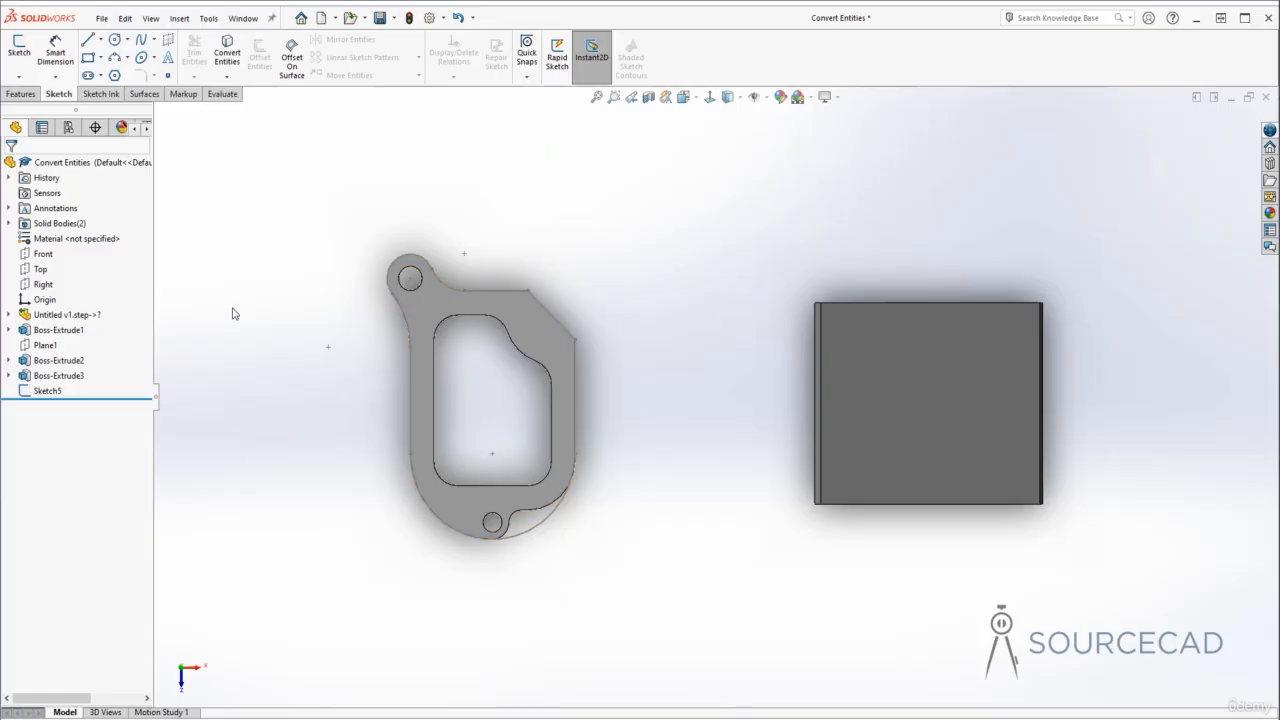
- Boss-extrude the converted sketch contour 0.5 mm with Merge result turned off
{"action": "left_click", "coordinate": [22, 94]}
{"action": "left_click", "coordinate": [24, 55]}
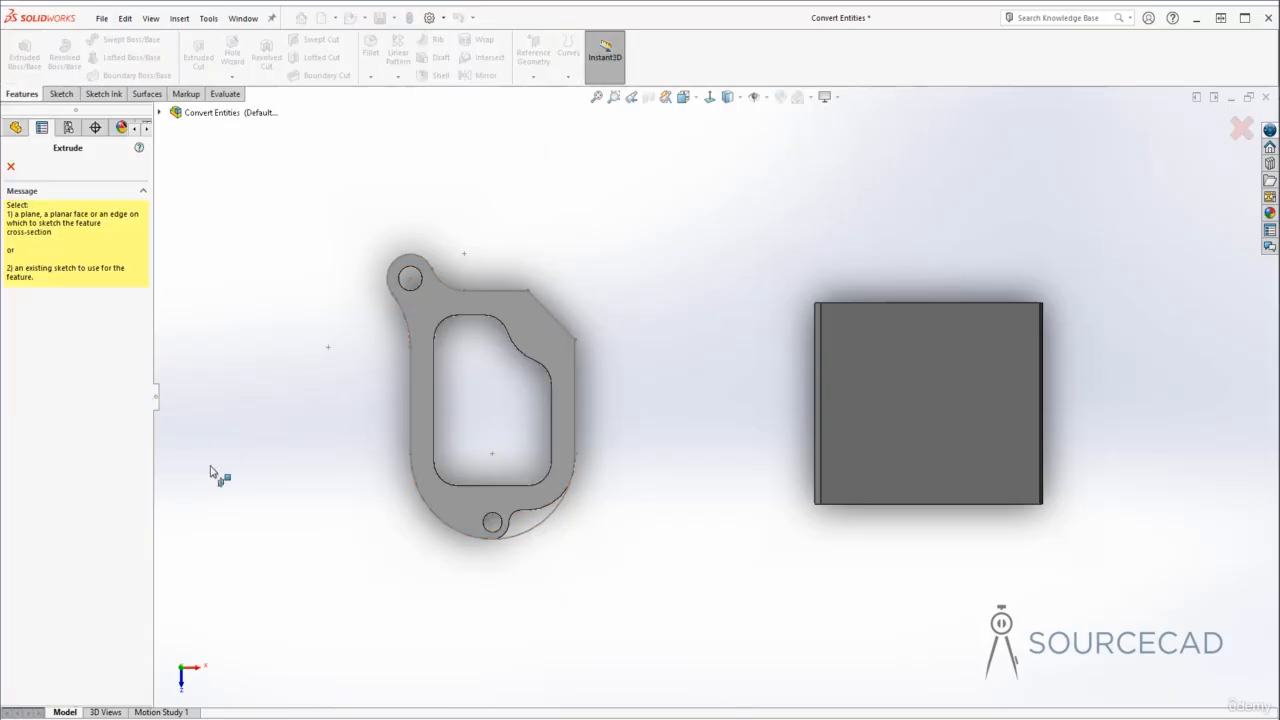
{"action": "left_click", "coordinate": [541, 530]}
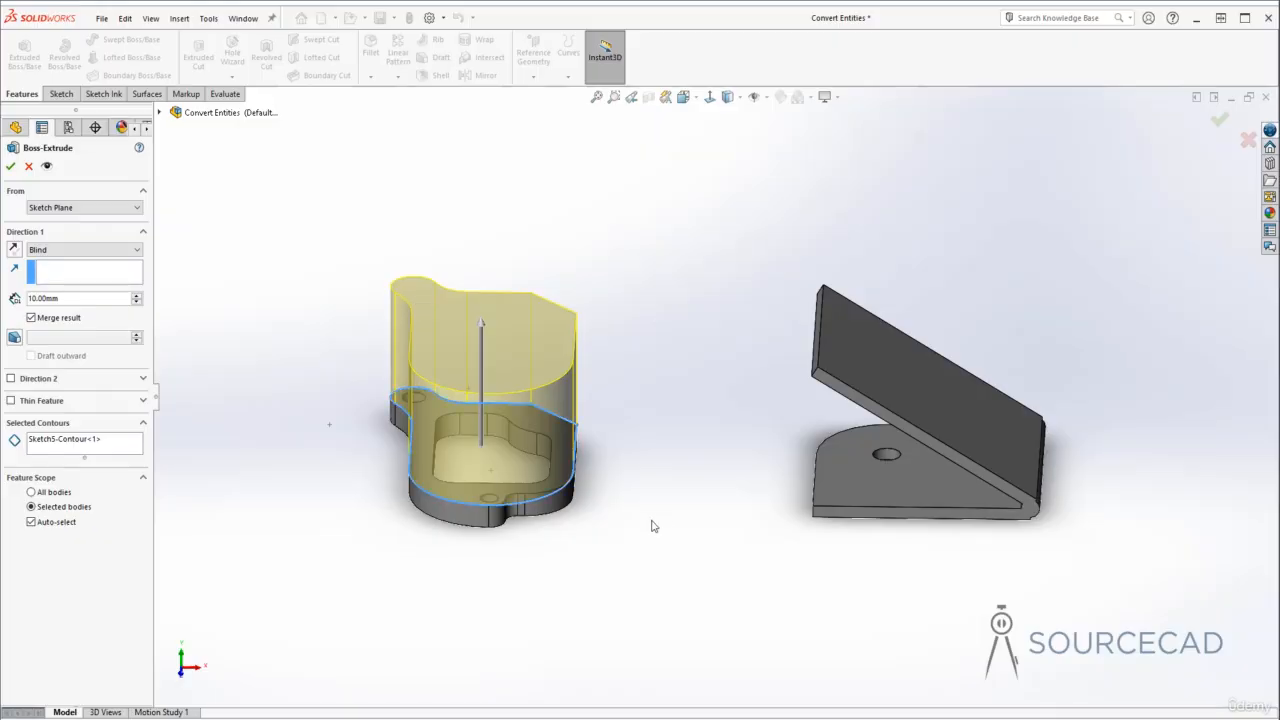
{"action": "left_click_drag", "start_coordinate": [481, 325], "coordinate": [485, 449]}
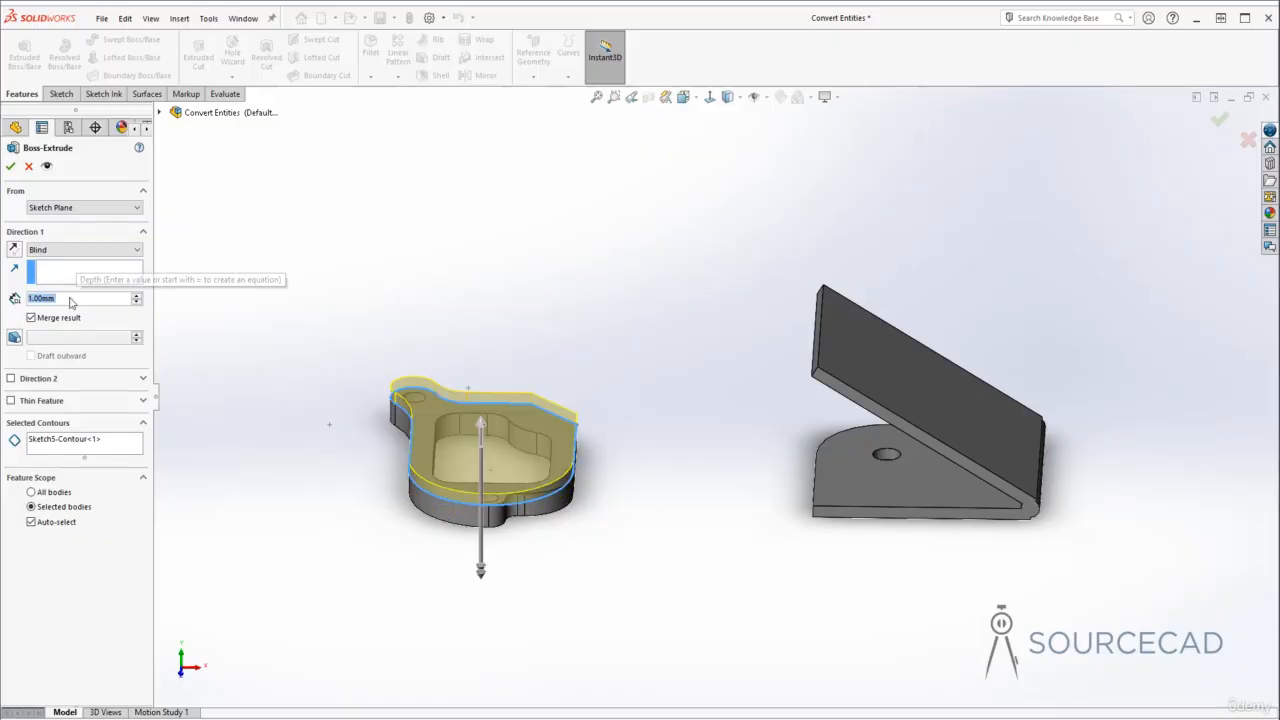
{"action": "type", "text": "0.5"}
{"action": "key", "text": "Tab"}
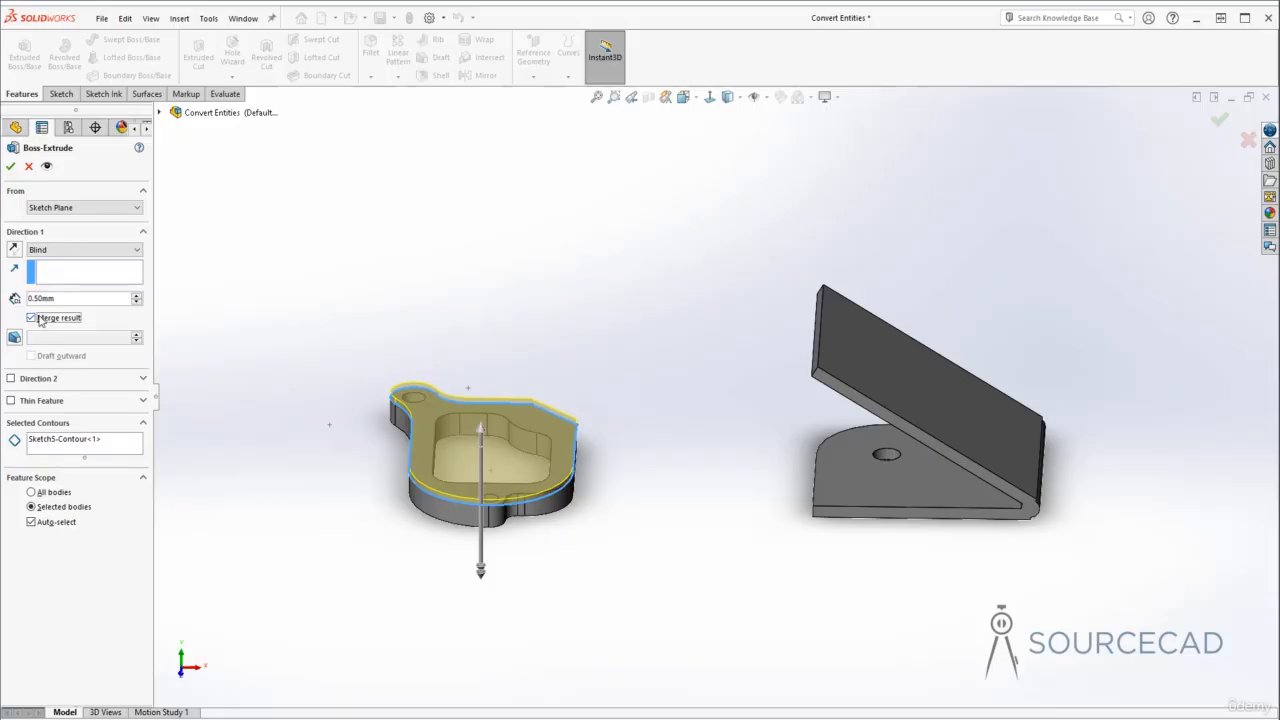
{"action": "left_click", "coordinate": [31, 318]}
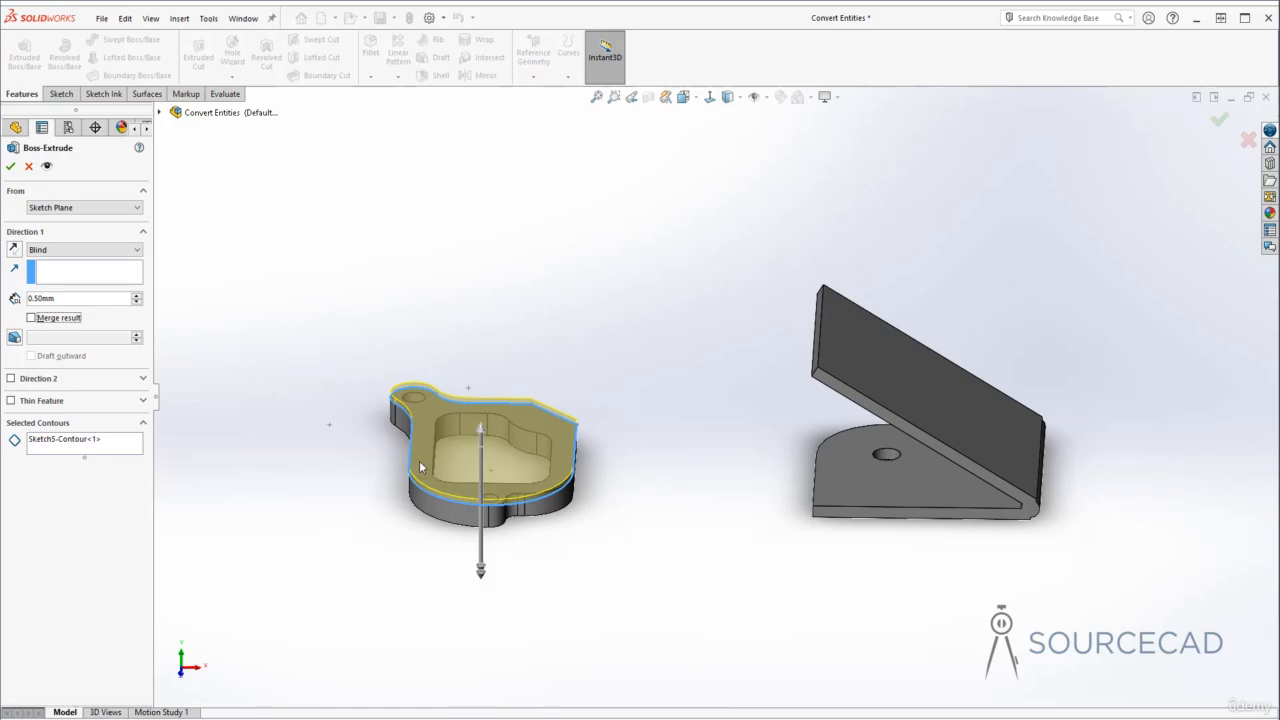
{"action": "left_click", "coordinate": [10, 166]}
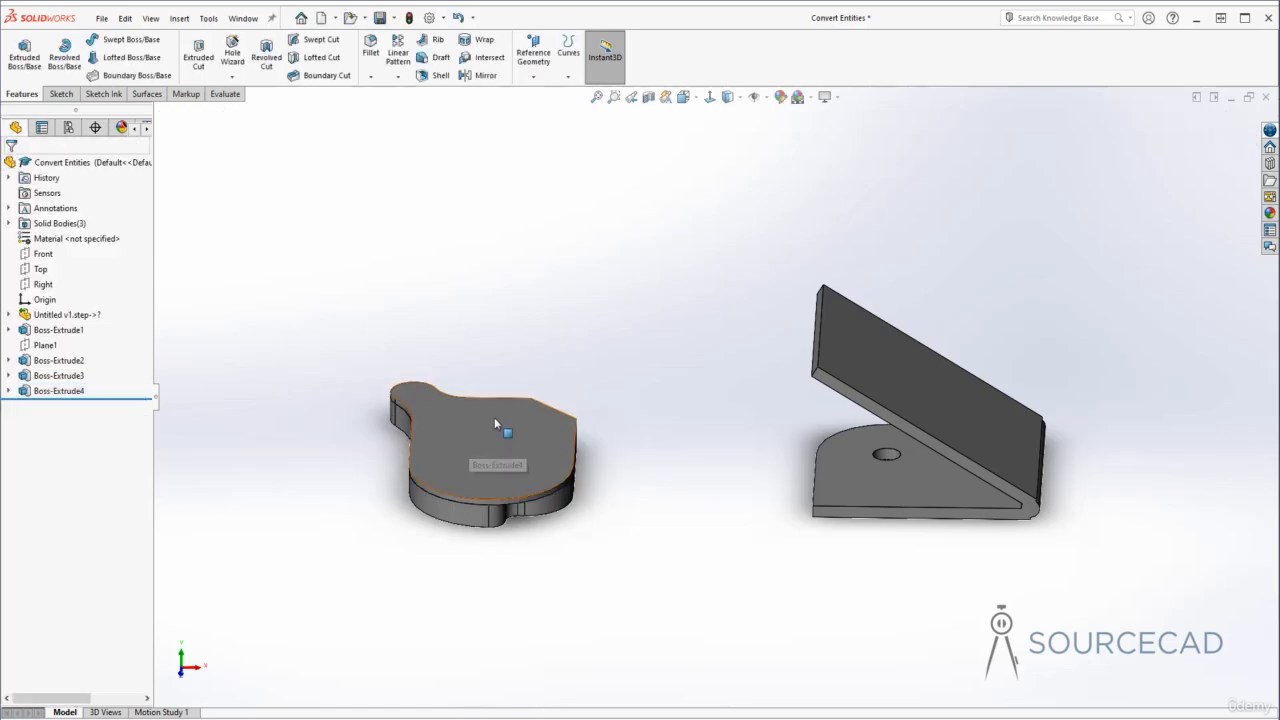
- Start a sketch on the new extrusion's top face and convert both hole edges with Convert Entities
{"action": "mouse_move", "coordinate": [494, 417]}
{"action": "middle_mouse_down"}
{"action": "mouse_move", "coordinate": [663, 551]}
{"action": "mouse_move", "coordinate": [651, 552]}
{"action": "mouse_move", "coordinate": [657, 595]}
{"action": "mouse_move", "coordinate": [652, 565]}
{"action": "mouse_move", "coordinate": [615, 532]}
{"action": "mouse_move", "coordinate": [541, 511]}
{"action": "mouse_move", "coordinate": [529, 530]}
{"action": "mouse_move", "coordinate": [528, 509]}
{"action": "mouse_move", "coordinate": [598, 510]}
{"action": "mouse_move", "coordinate": [541, 494]}
{"action": "mouse_move", "coordinate": [528, 418]}
{"action": "mouse_move", "coordinate": [350, 392]}
{"action": "mouse_move", "coordinate": [345, 373]}
{"action": "mouse_move", "coordinate": [340, 418]}
{"action": "middle_mouse_up"}
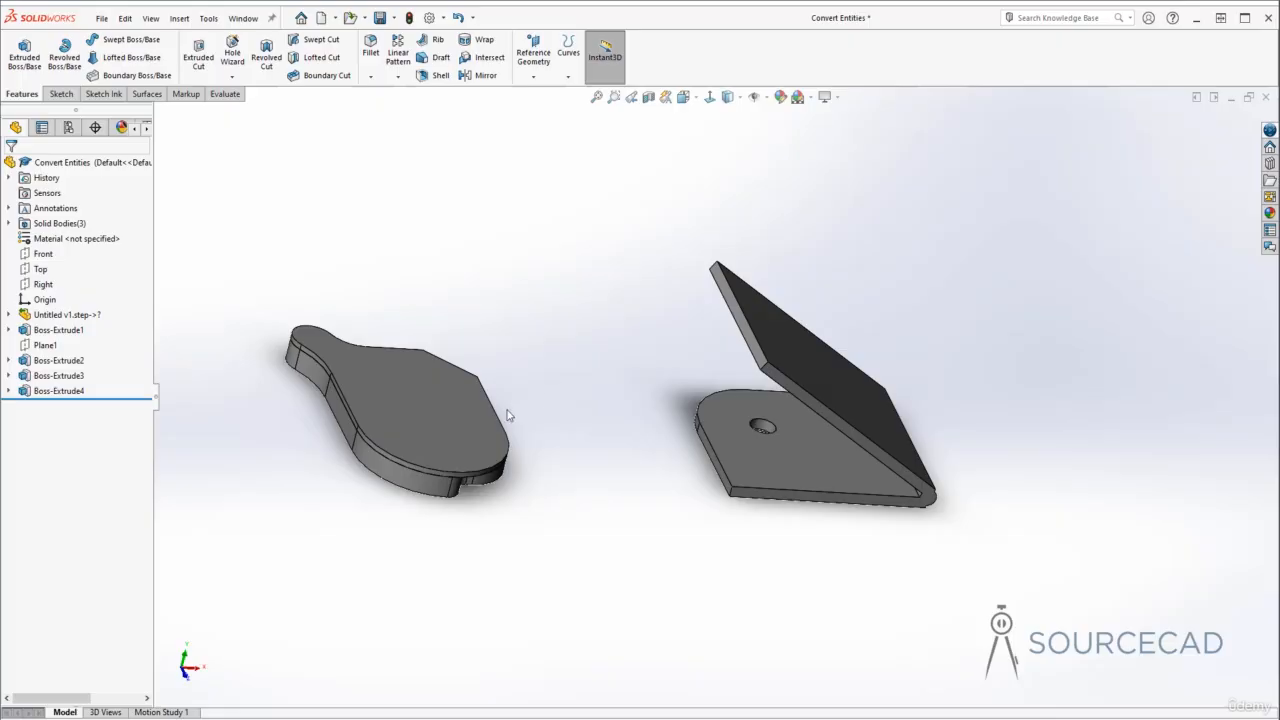
{"action": "mouse_move", "coordinate": [449, 500]}
{"action": "middle_mouse_down"}
{"action": "mouse_move", "coordinate": [417, 506]}
{"action": "mouse_move", "coordinate": [475, 528]}
{"action": "mouse_move", "coordinate": [494, 563]}
{"action": "mouse_move", "coordinate": [468, 447]}
{"action": "mouse_move", "coordinate": [442, 434]}
{"action": "middle_mouse_up"}
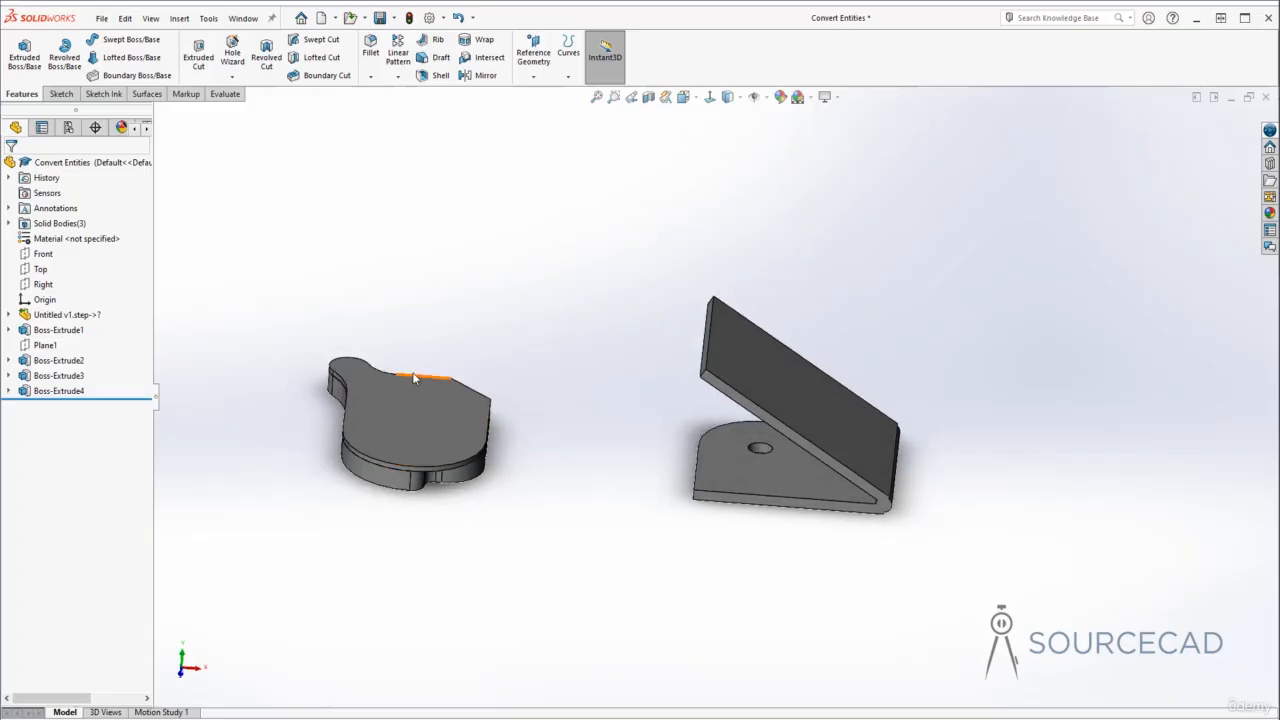
{"action": "middle_click_drag", "start_coordinate": [537, 409], "coordinate": [537, 407]}
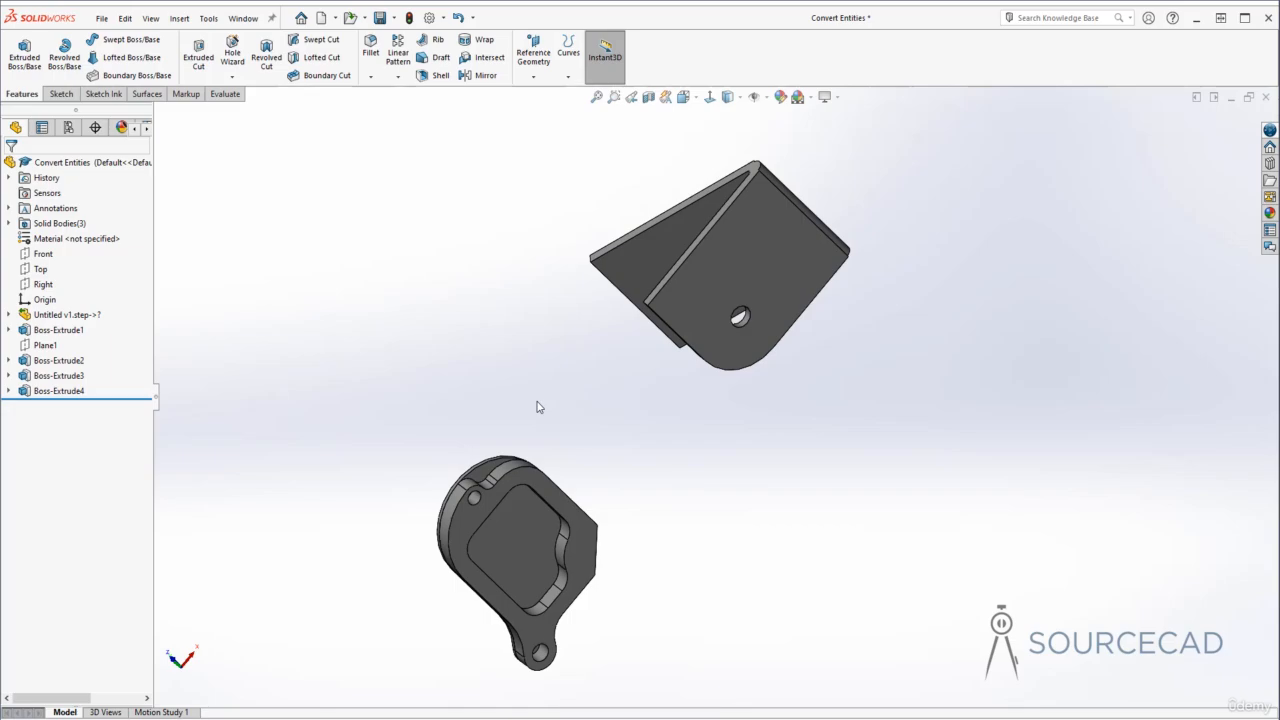
{"action": "middle_click_drag", "start_coordinate": [537, 407], "coordinate": [510, 450]}
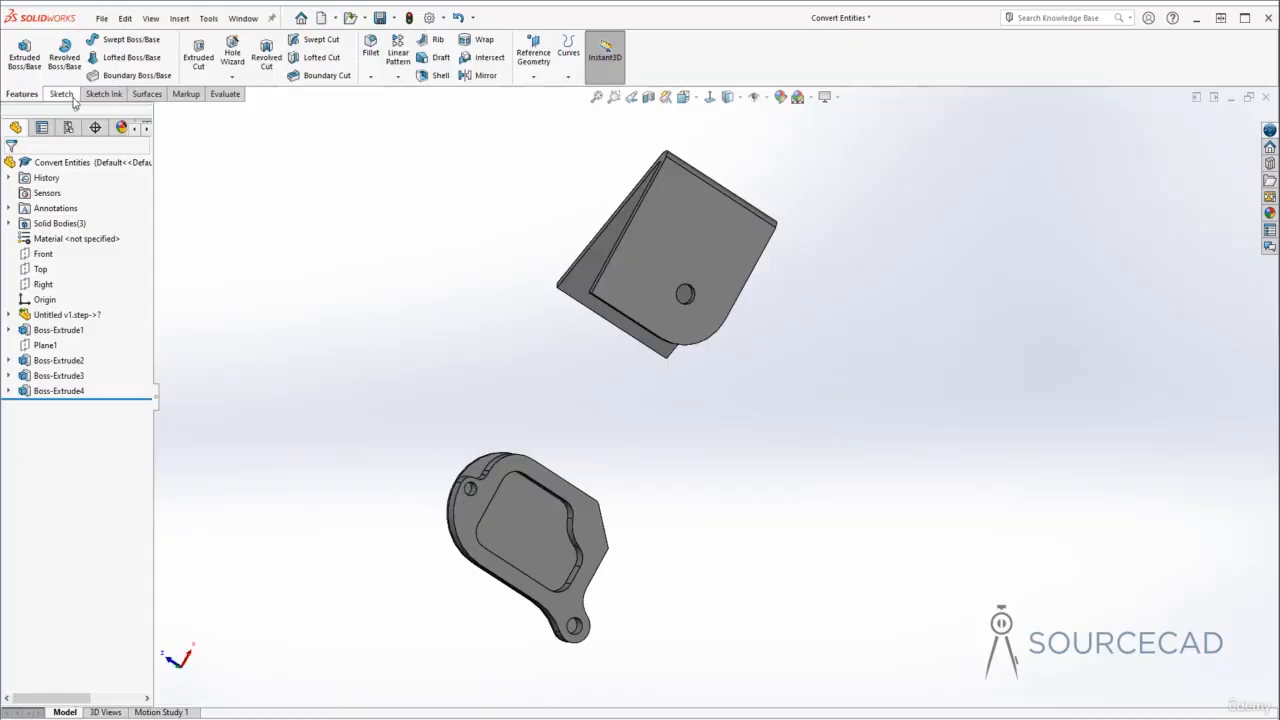
{"action": "left_click", "coordinate": [70, 98]}
{"action": "left_click", "coordinate": [19, 52]}
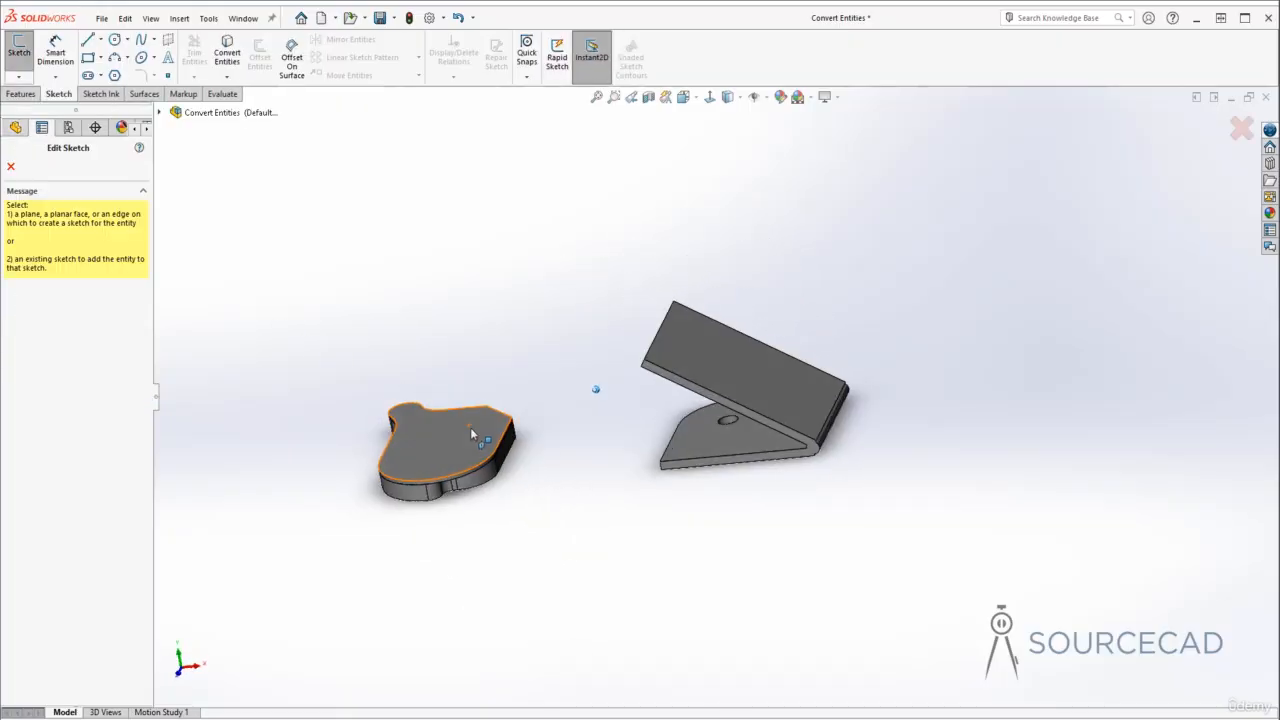
{"action": "left_click", "coordinate": [468, 440]}
{"action": "mouse_move", "coordinate": [650, 472]}
{"action": "middle_mouse_down"}
{"action": "mouse_move", "coordinate": [561, 576]}
{"action": "mouse_move", "coordinate": [766, 560]}
{"action": "middle_mouse_up"}
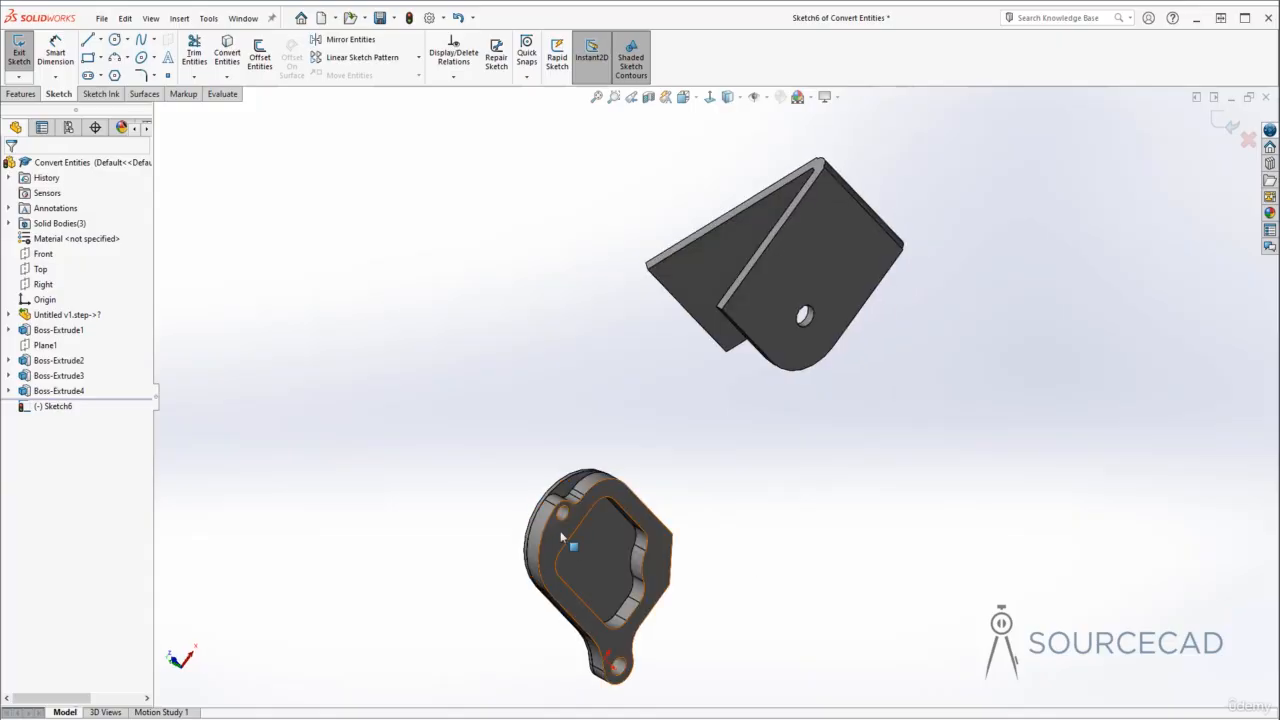
{"action": "left_click", "coordinate": [227, 52]}
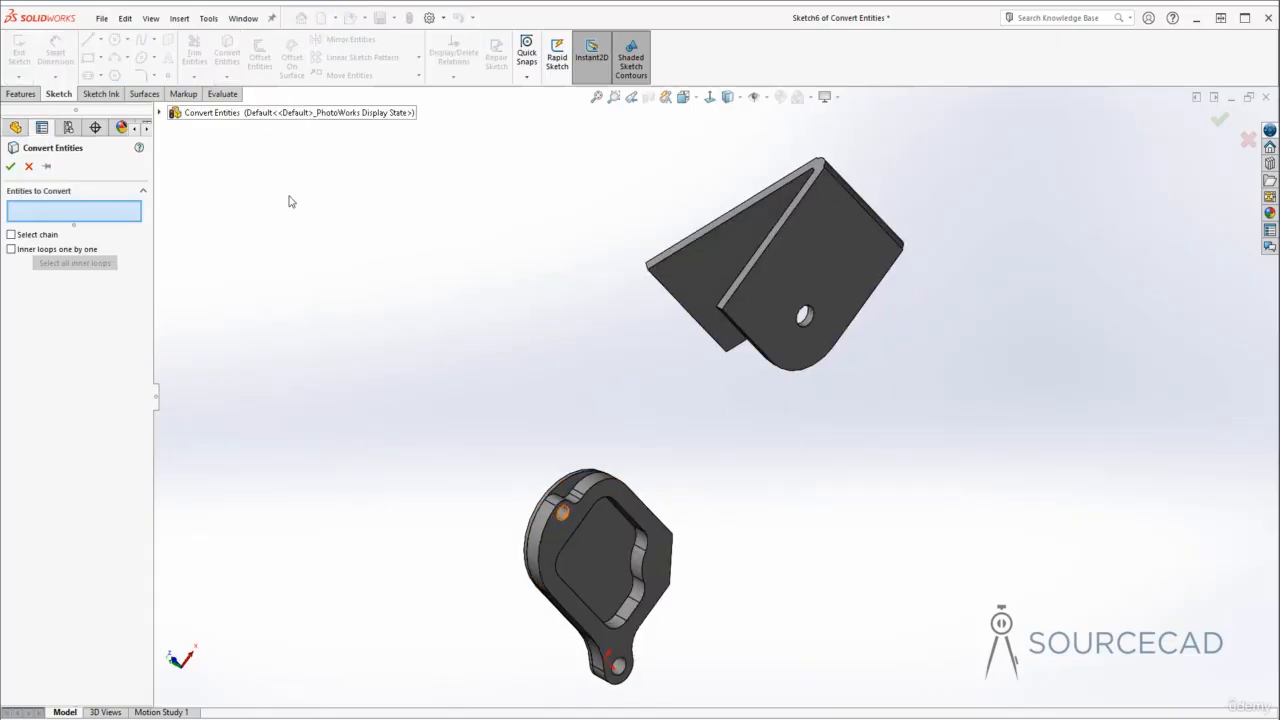
{"action": "left_click", "coordinate": [564, 519]}
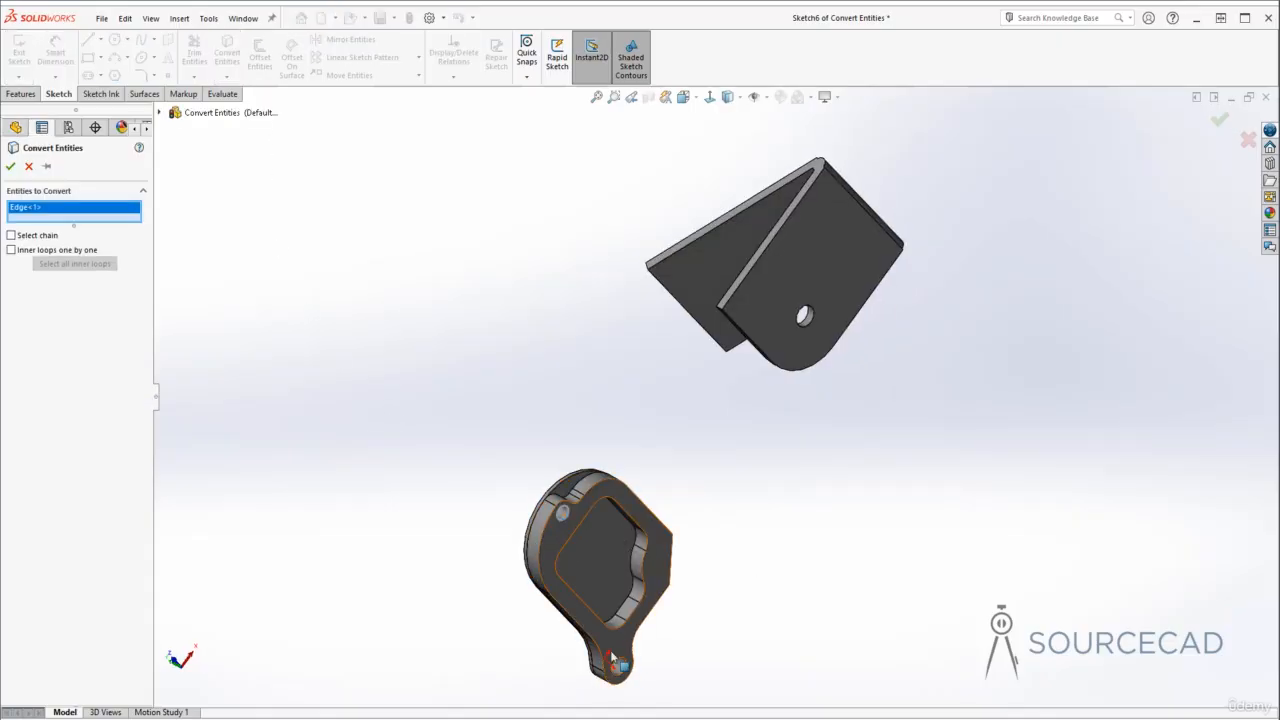
{"action": "left_click", "coordinate": [620, 667]}
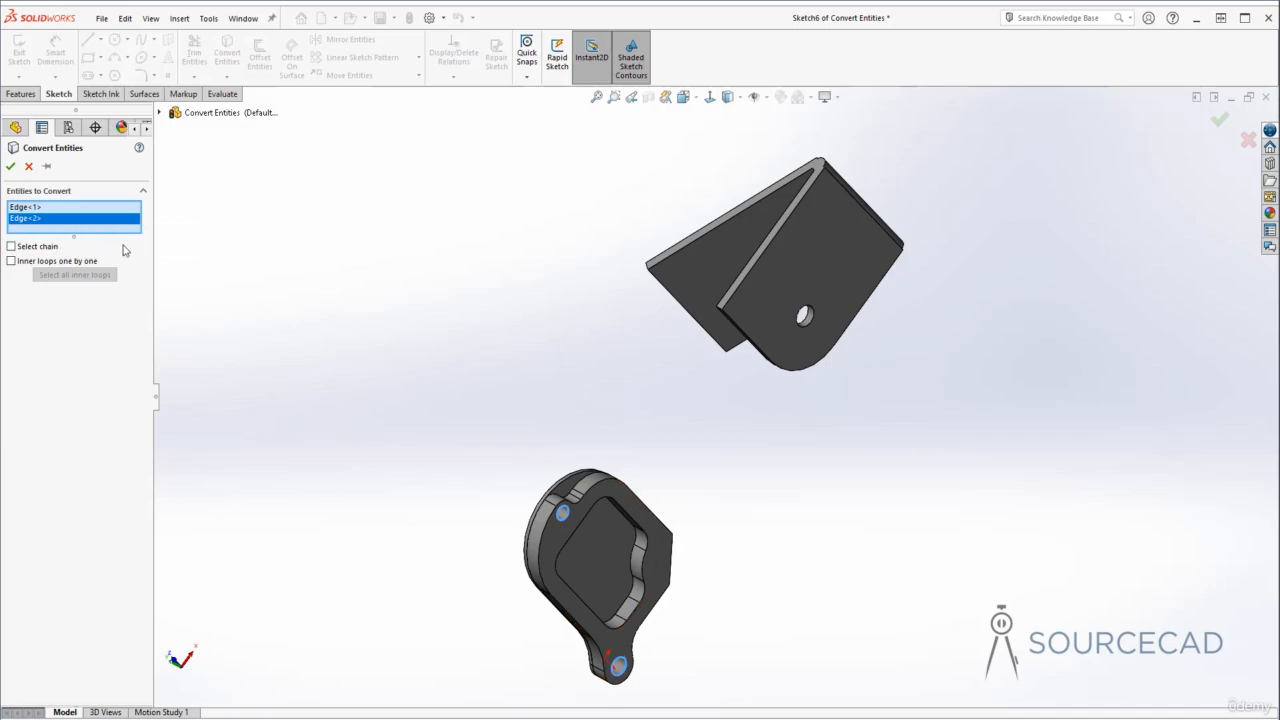
{"action": "left_click", "coordinate": [10, 168]}
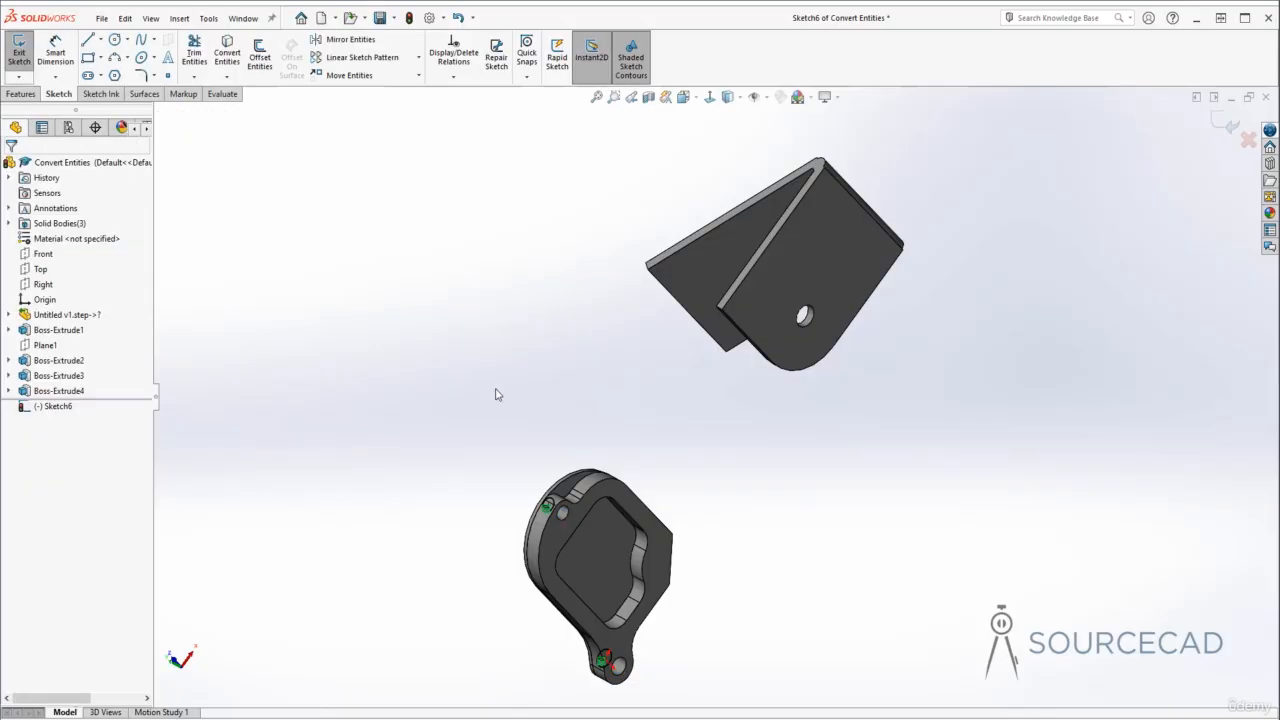
- Exit the sketch and cut-extrude the two converted hole circles with end condition Up To Next
{"action": "middle_click_drag", "start_coordinate": [616, 628], "coordinate": [472, 476]}
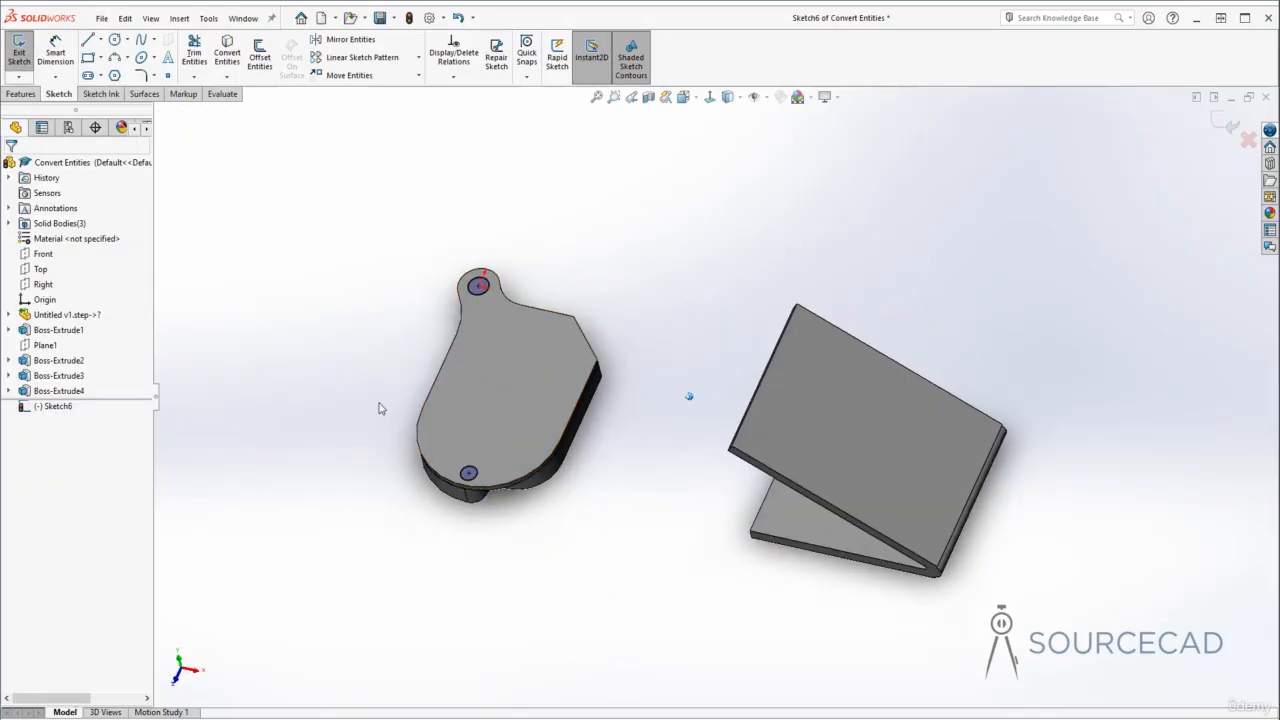
{"action": "middle_click_drag", "start_coordinate": [380, 406], "coordinate": [491, 501]}
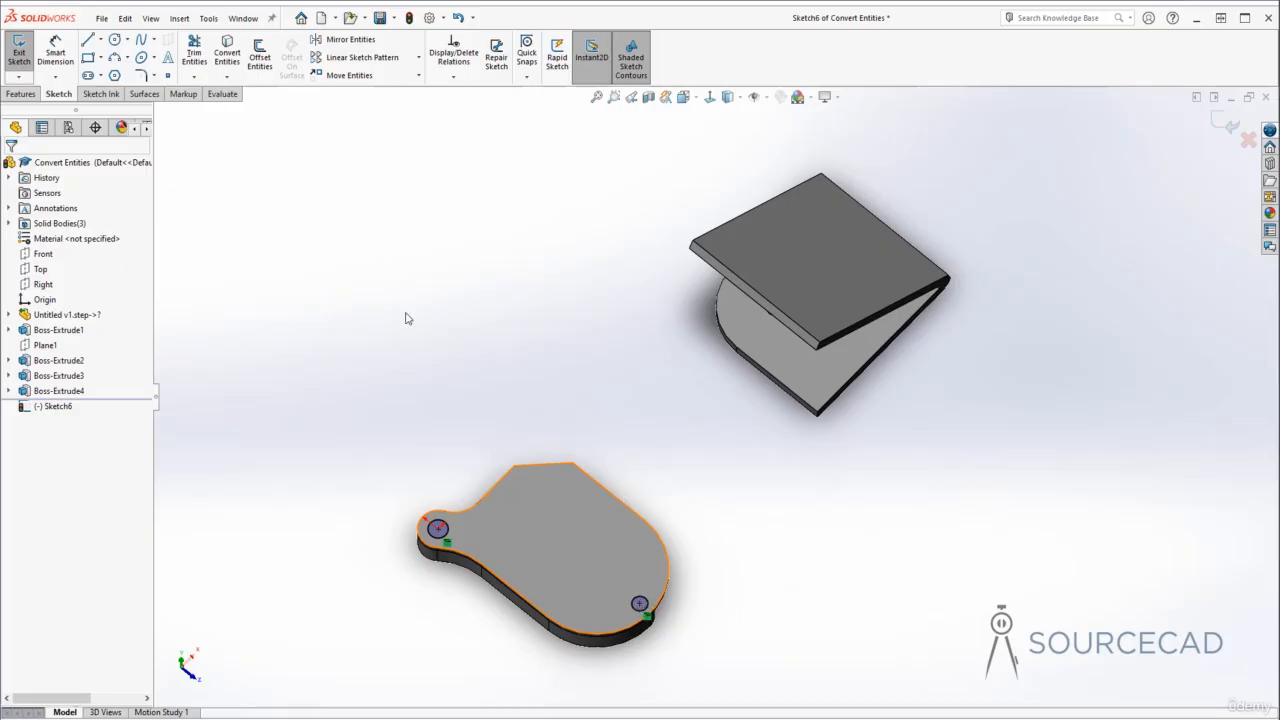
{"action": "left_click", "coordinate": [1222, 131]}
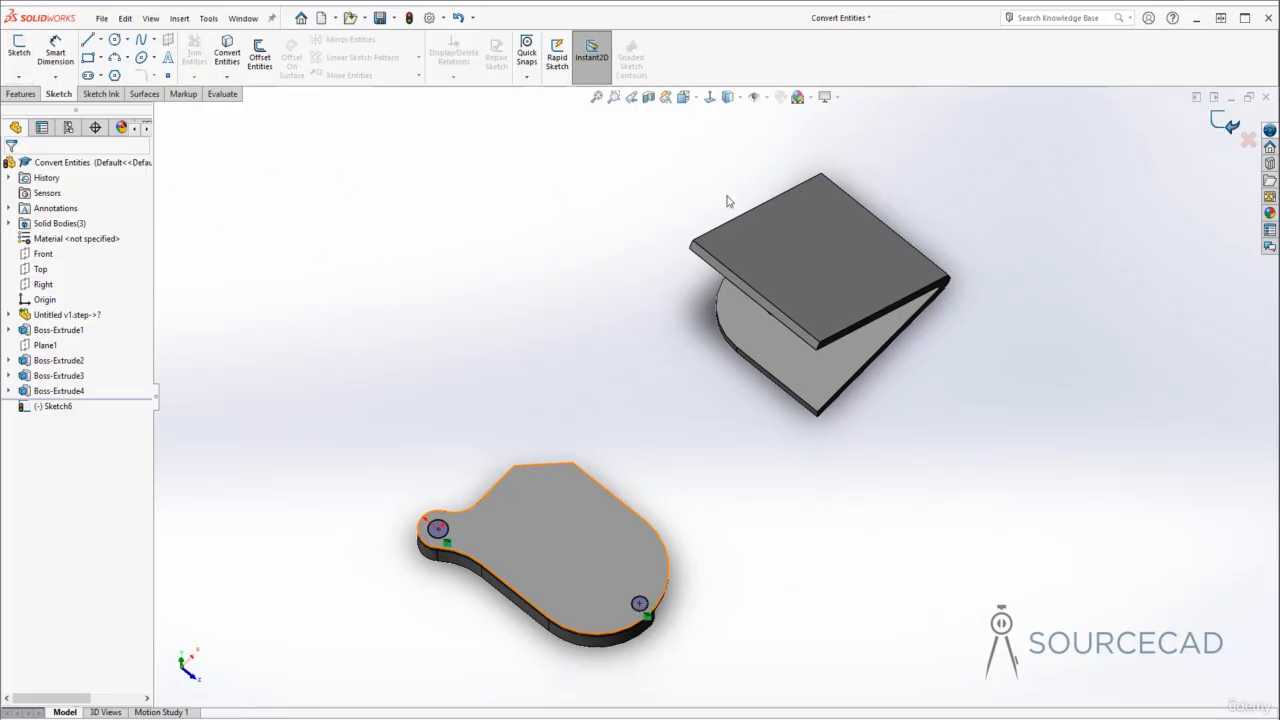
{"action": "left_click", "coordinate": [199, 62]}
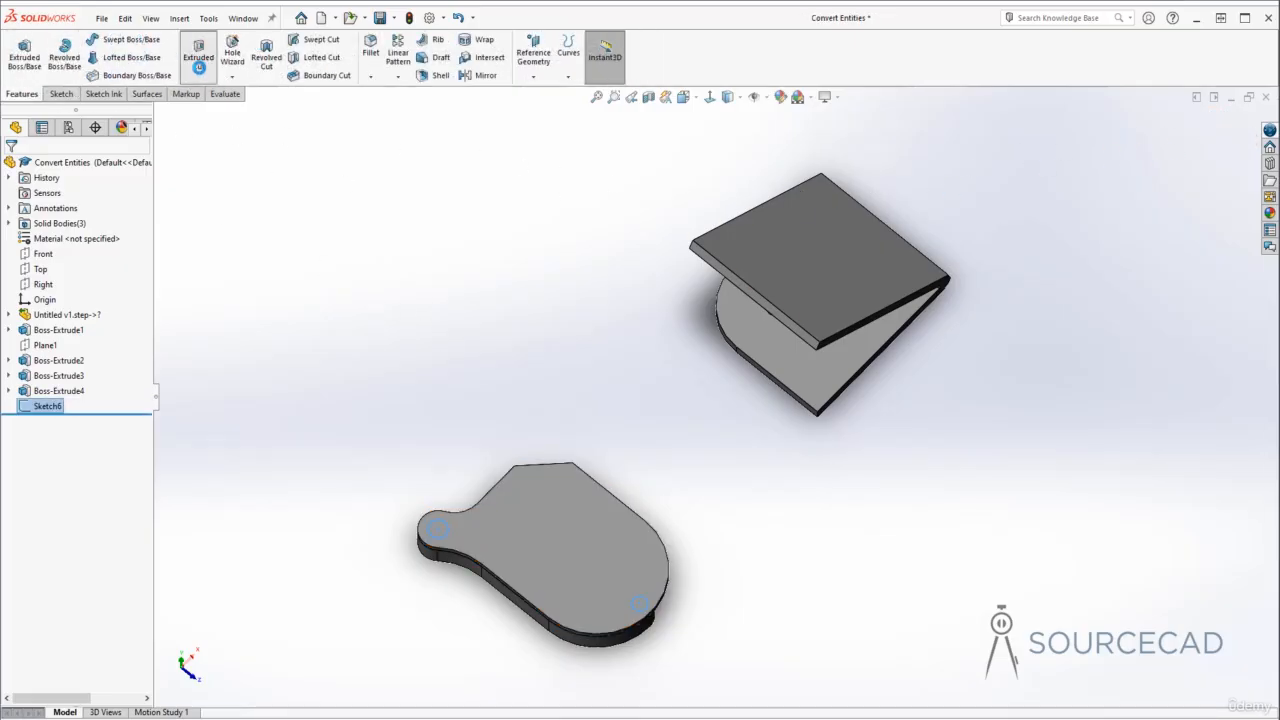
{"action": "middle_click_drag", "start_coordinate": [510, 651], "coordinate": [273, 505]}
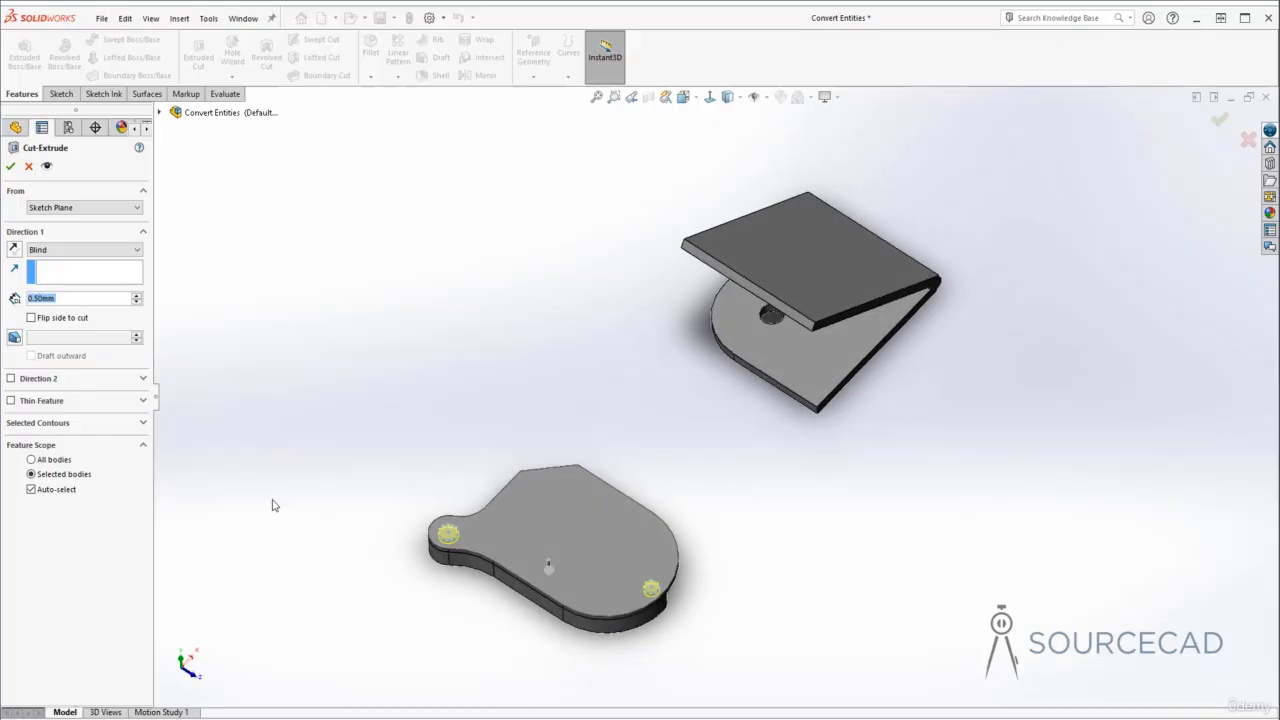
{"action": "left_click", "coordinate": [66, 250]}
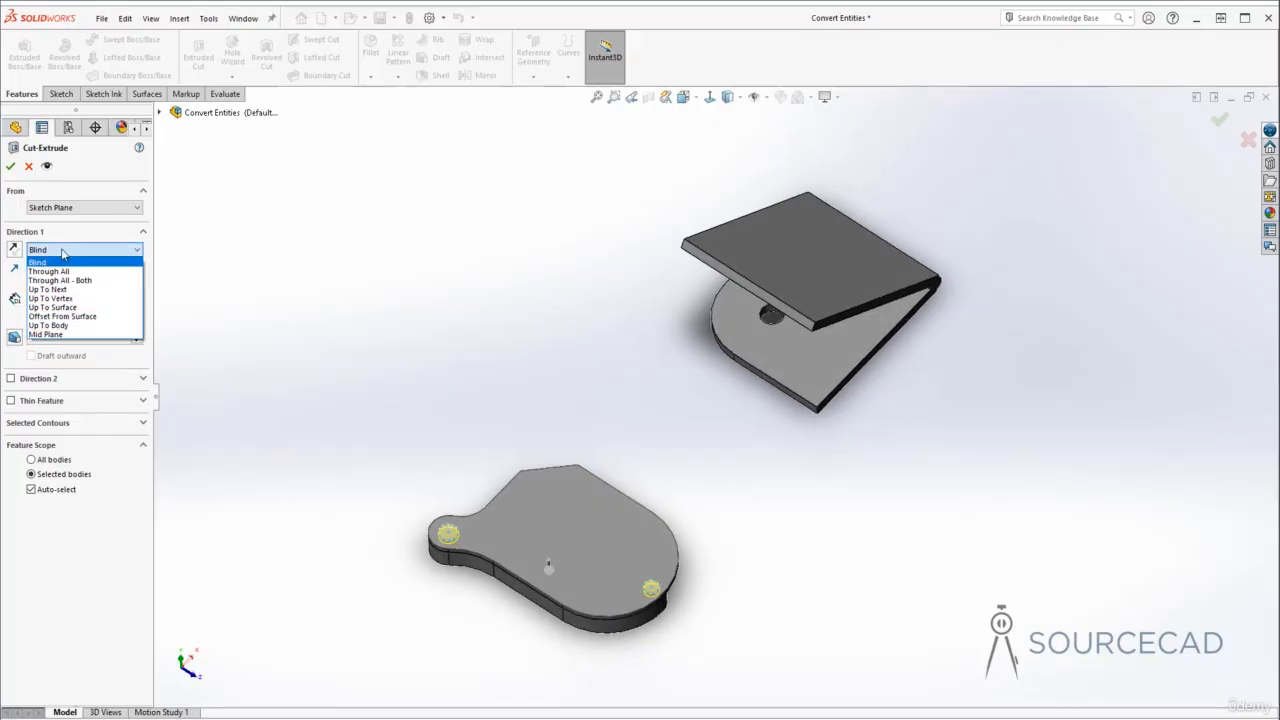
{"action": "left_click", "coordinate": [55, 289]}
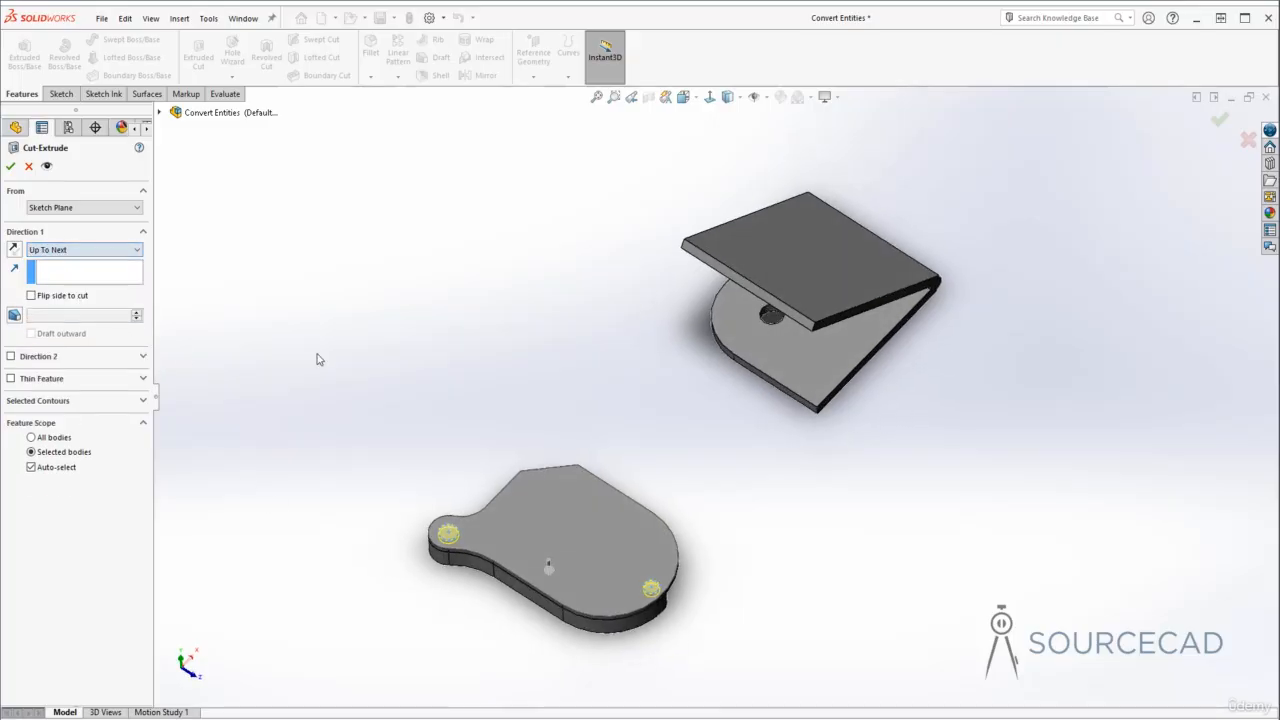
{"action": "key", "text": "Return"}
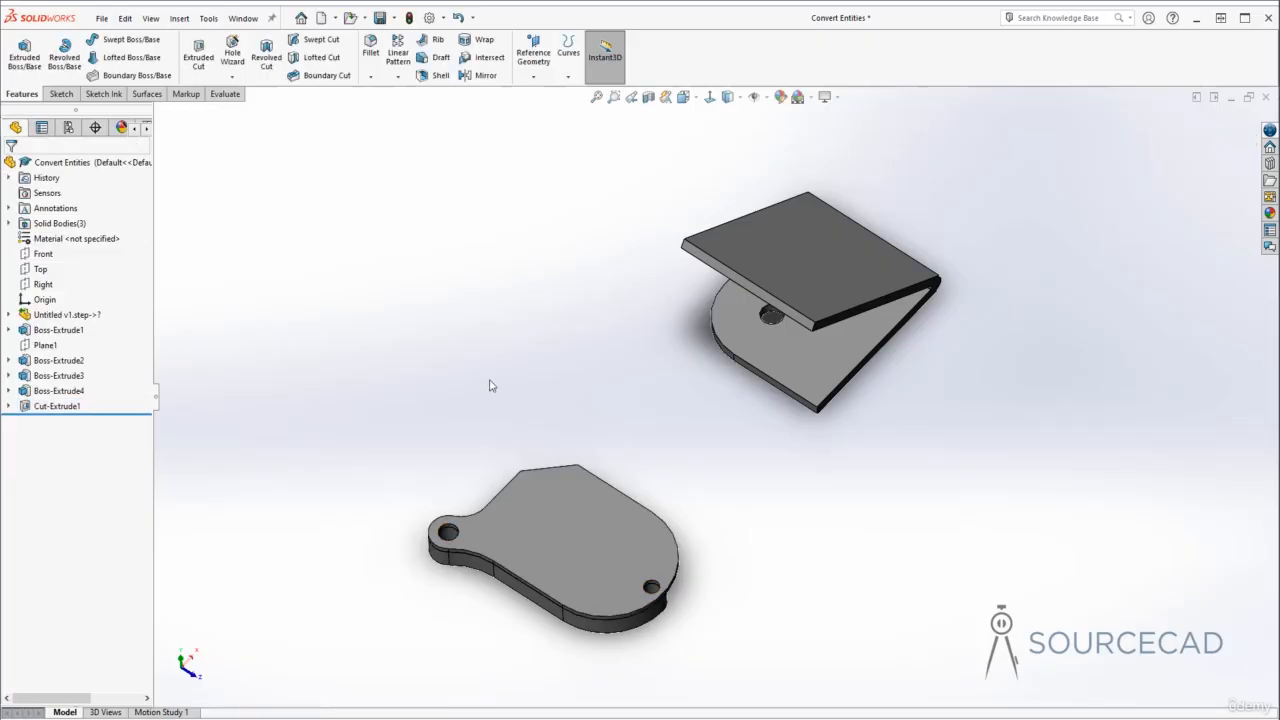
- Start a sketch on the upper flange's face and convert the lower flange's hole edge into it with Convert Entities
{"action": "mouse_move", "coordinate": [491, 346]}
{"action": "middle_mouse_down"}
{"action": "mouse_move", "coordinate": [560, 450]}
{"action": "mouse_move", "coordinate": [757, 609]}
{"action": "mouse_move", "coordinate": [540, 400]}
{"action": "middle_mouse_up"}
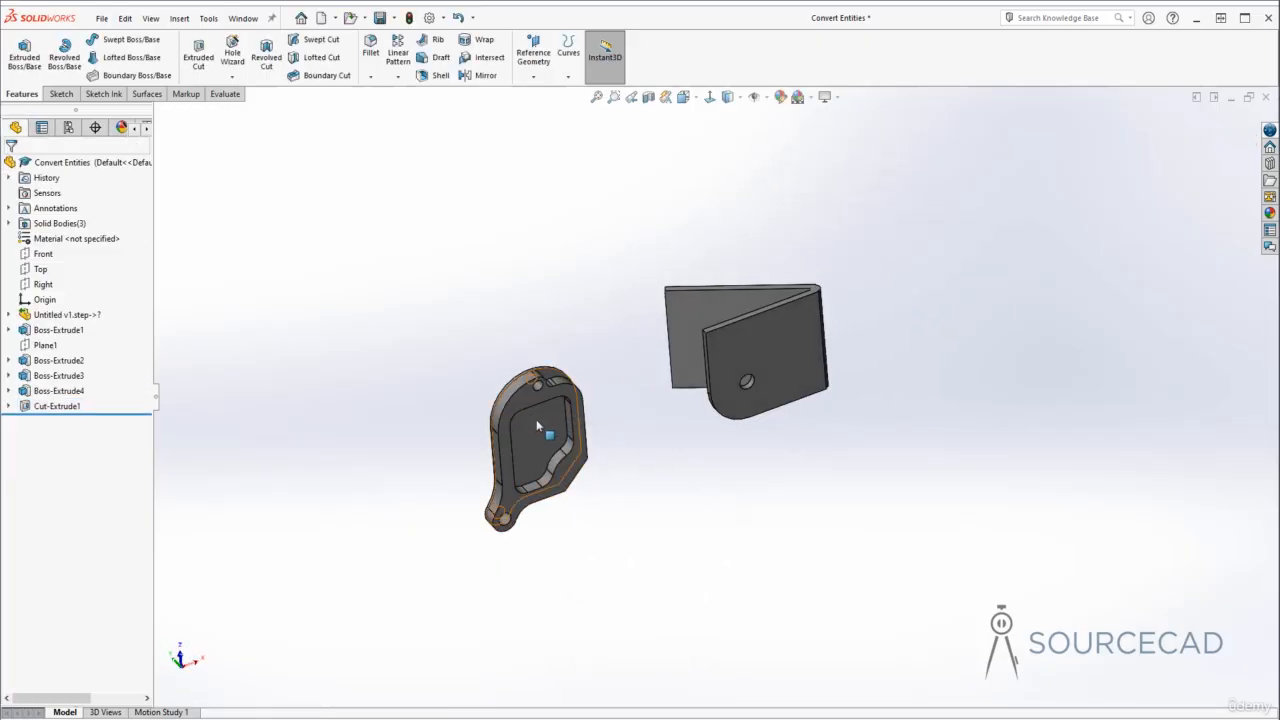
{"action": "scroll", "coordinate": [536, 419], "scroll_direction": "down", "scroll_amount": 3}
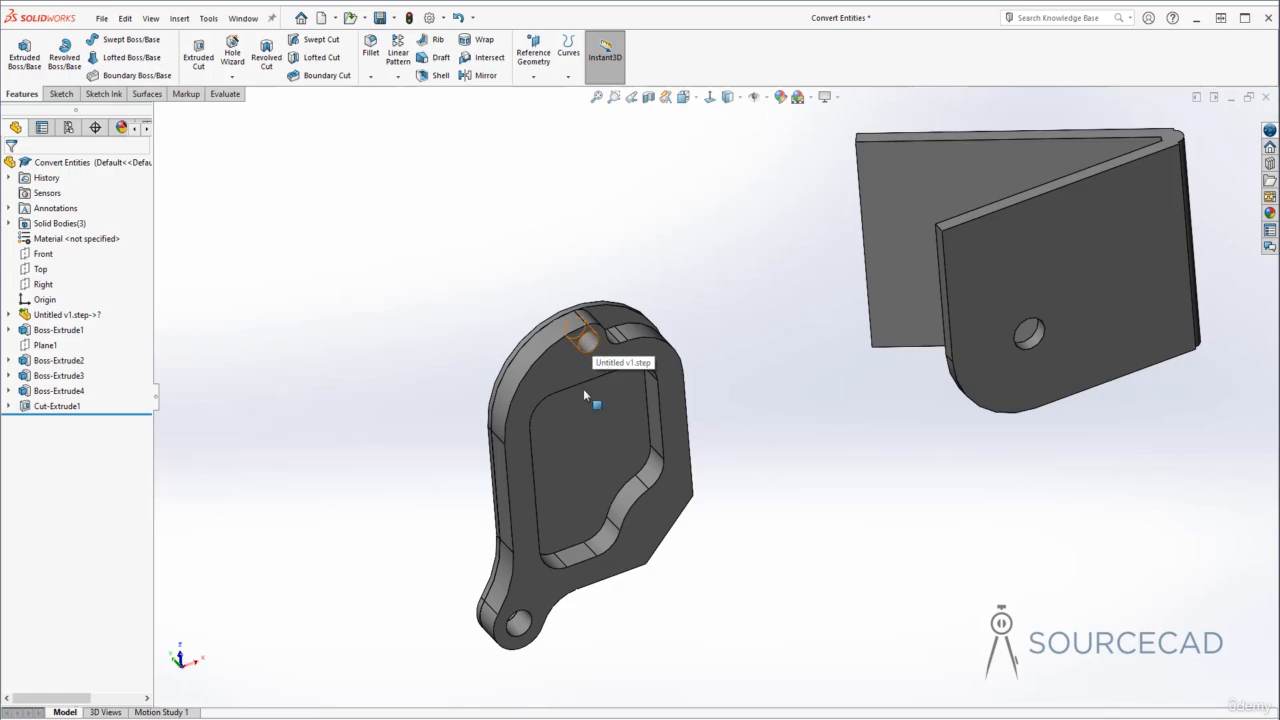
{"action": "middle_click_drag", "start_coordinate": [514, 623], "coordinate": [630, 443]}
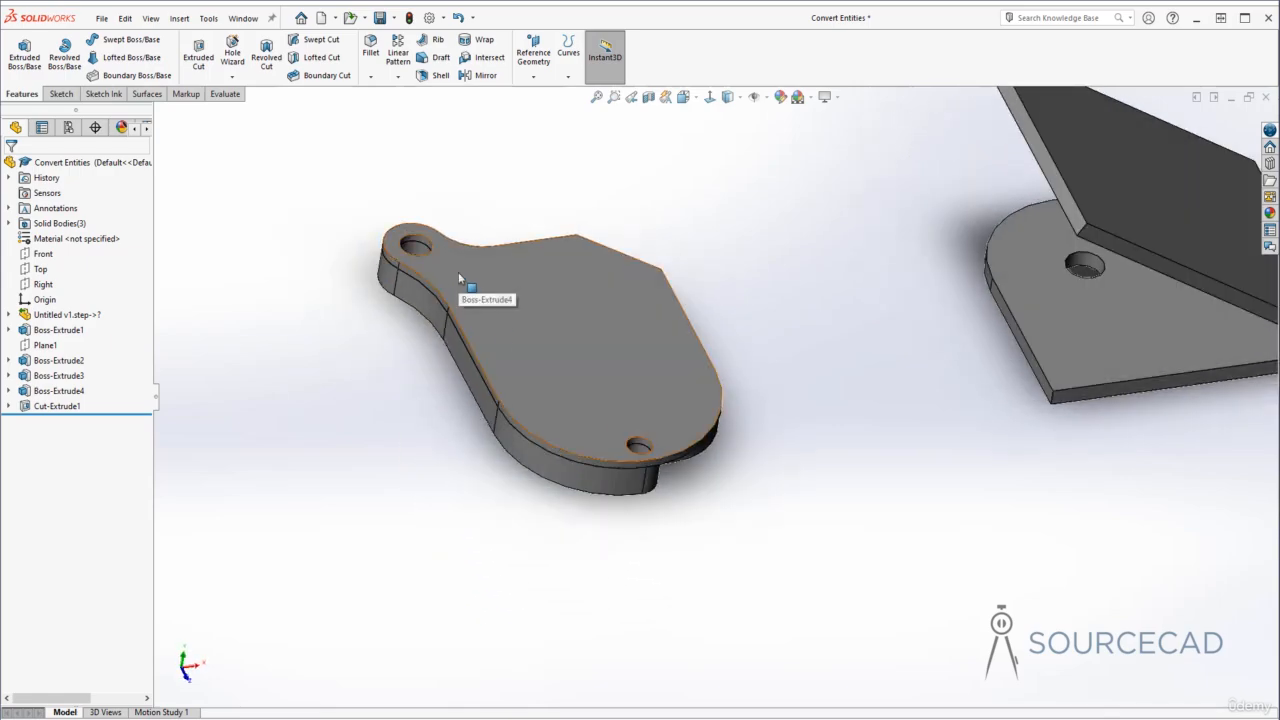
{"action": "middle_click_drag", "start_coordinate": [458, 272], "coordinate": [295, 315]}
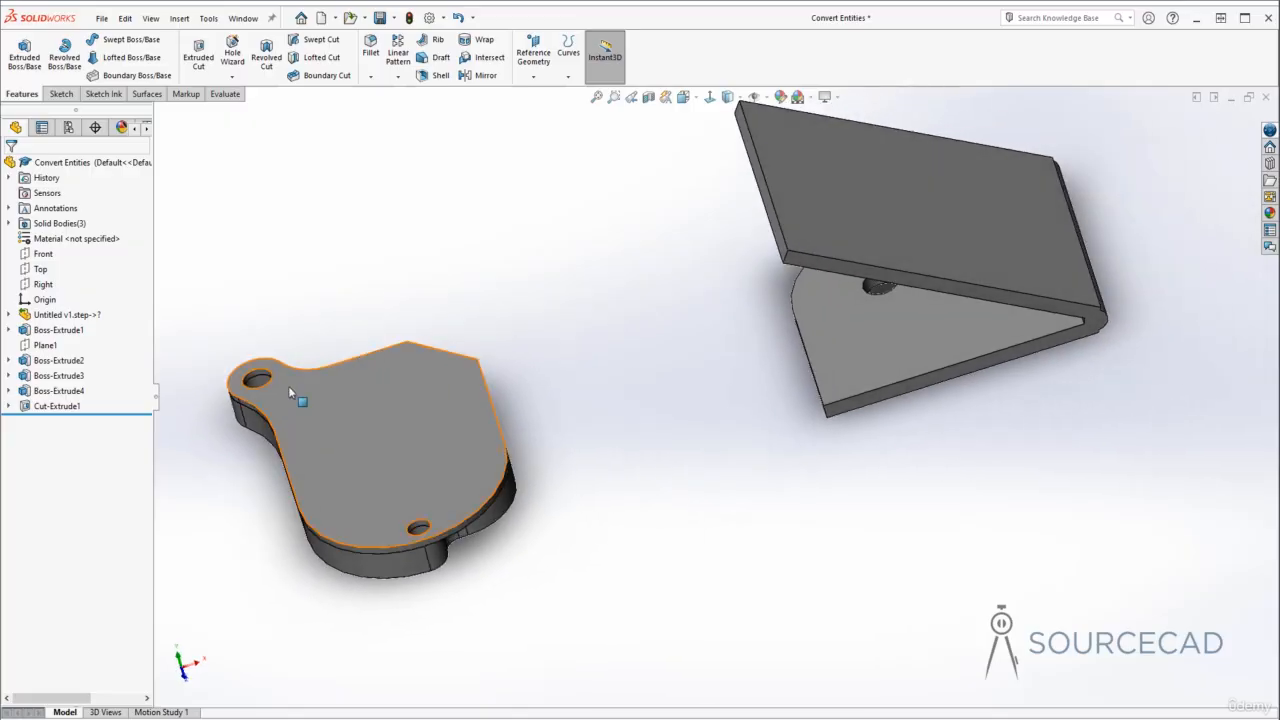
{"action": "middle_click_drag", "start_coordinate": [863, 367], "coordinate": [766, 434]}
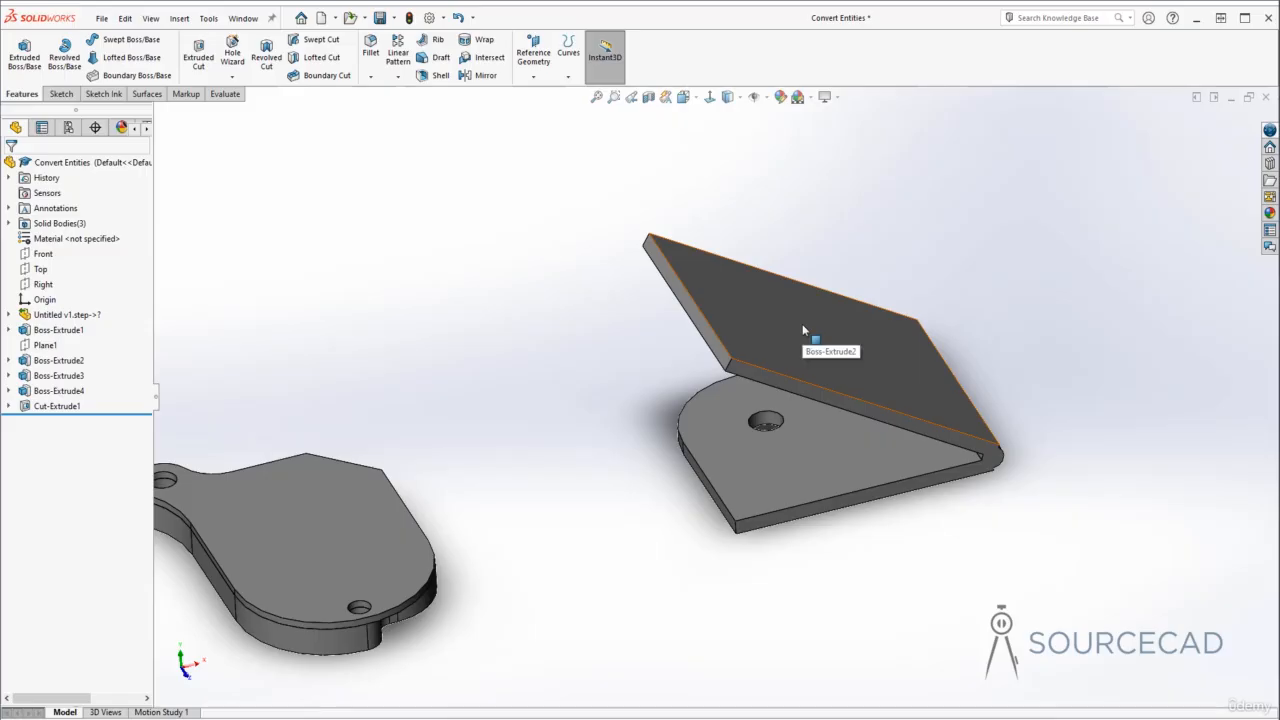
{"action": "left_click", "coordinate": [61, 93]}
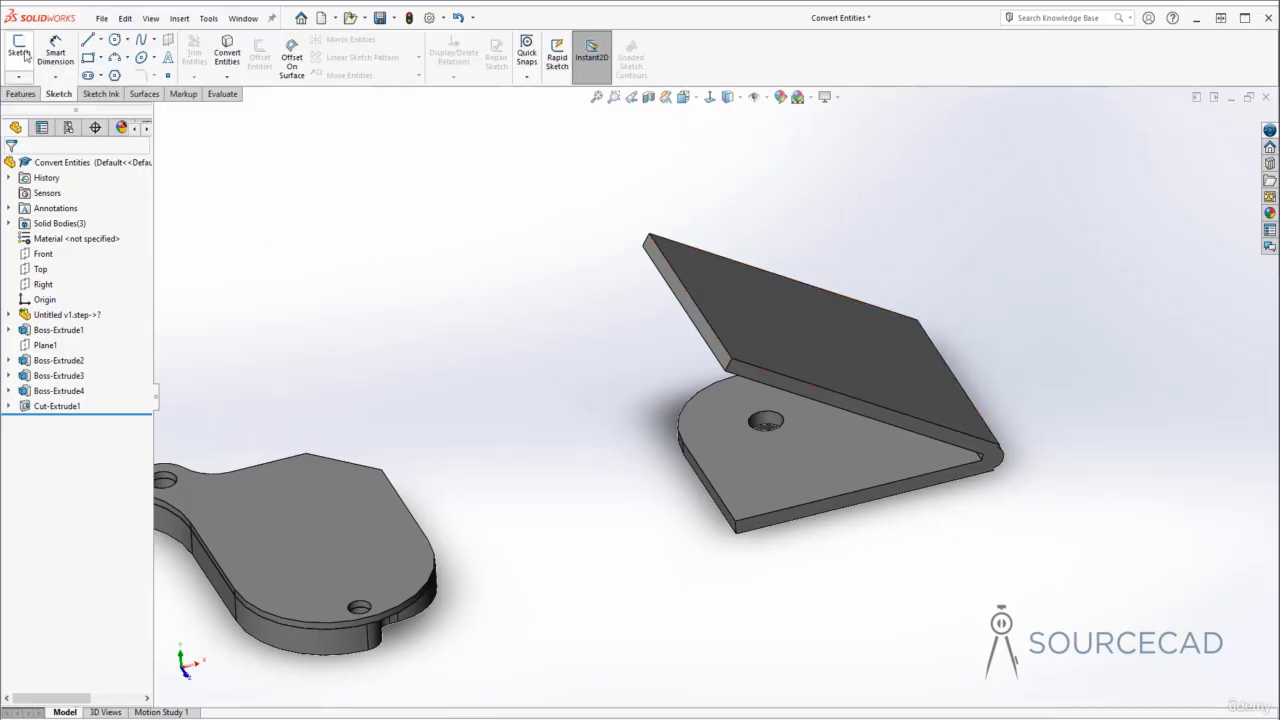
{"action": "left_click", "coordinate": [25, 55]}
{"action": "left_click", "coordinate": [737, 272]}
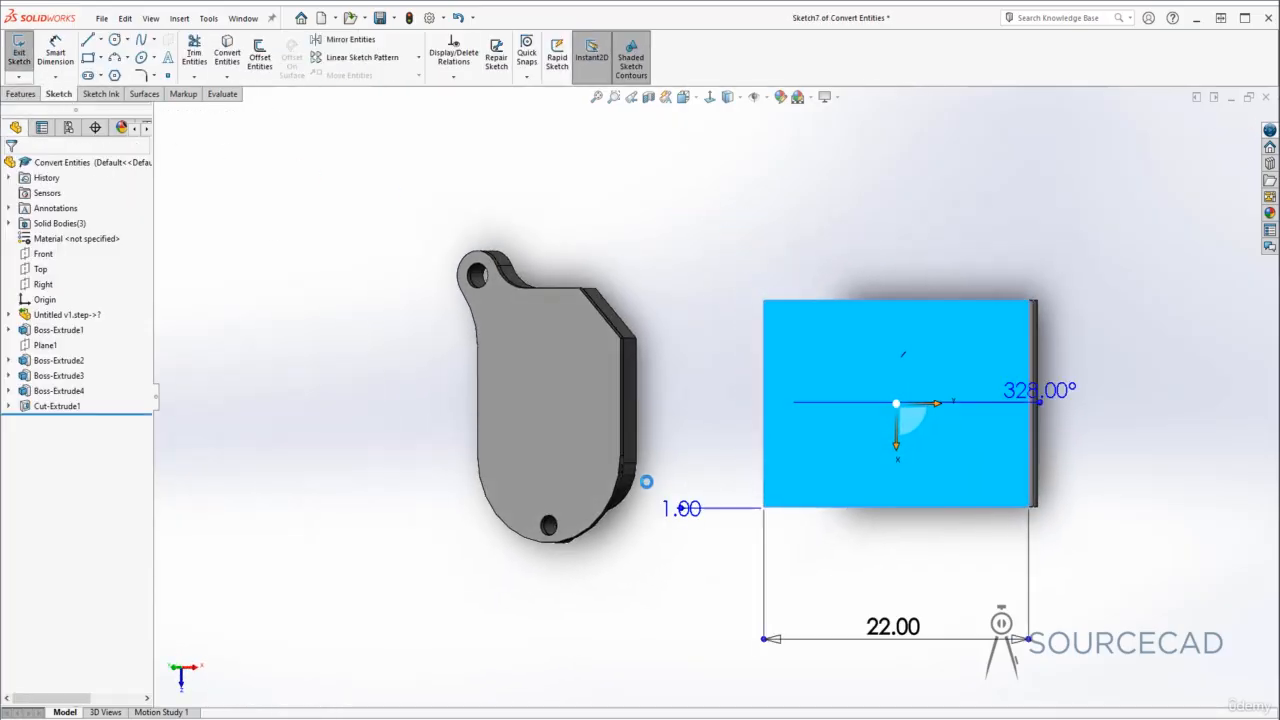
{"action": "middle_click_drag", "start_coordinate": [800, 452], "coordinate": [811, 447]}
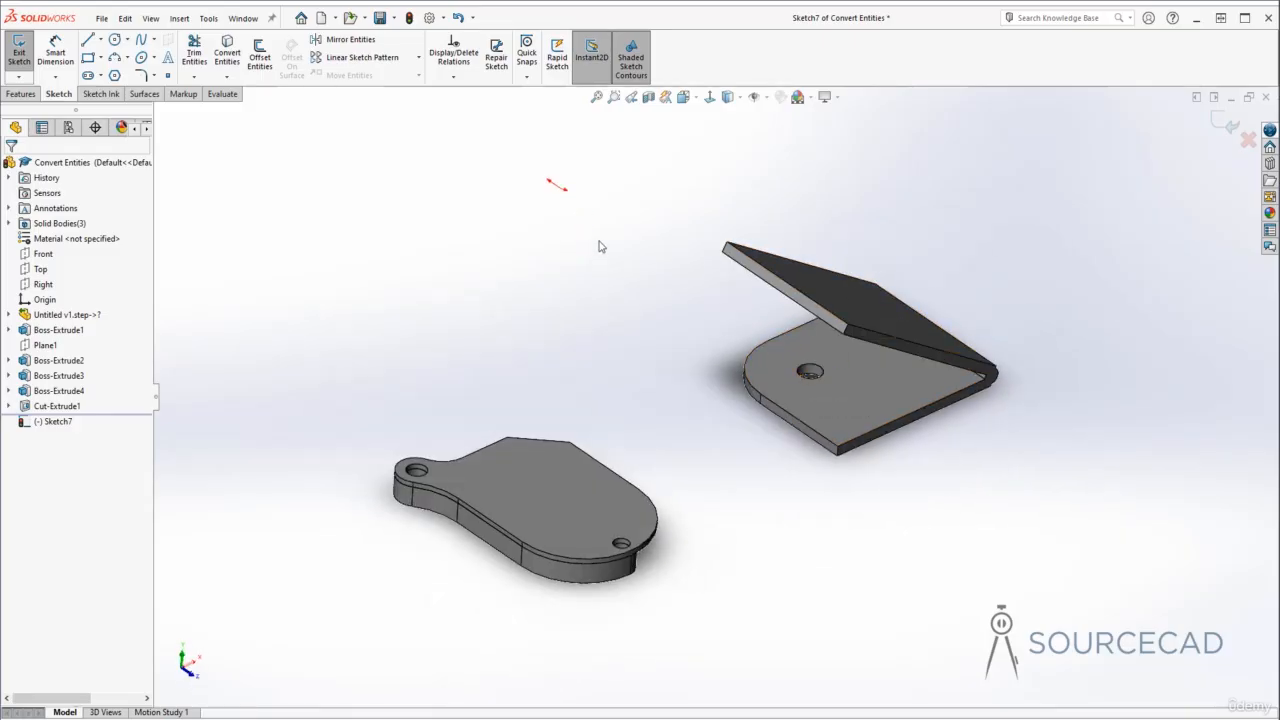
{"action": "left_click", "coordinate": [227, 52]}
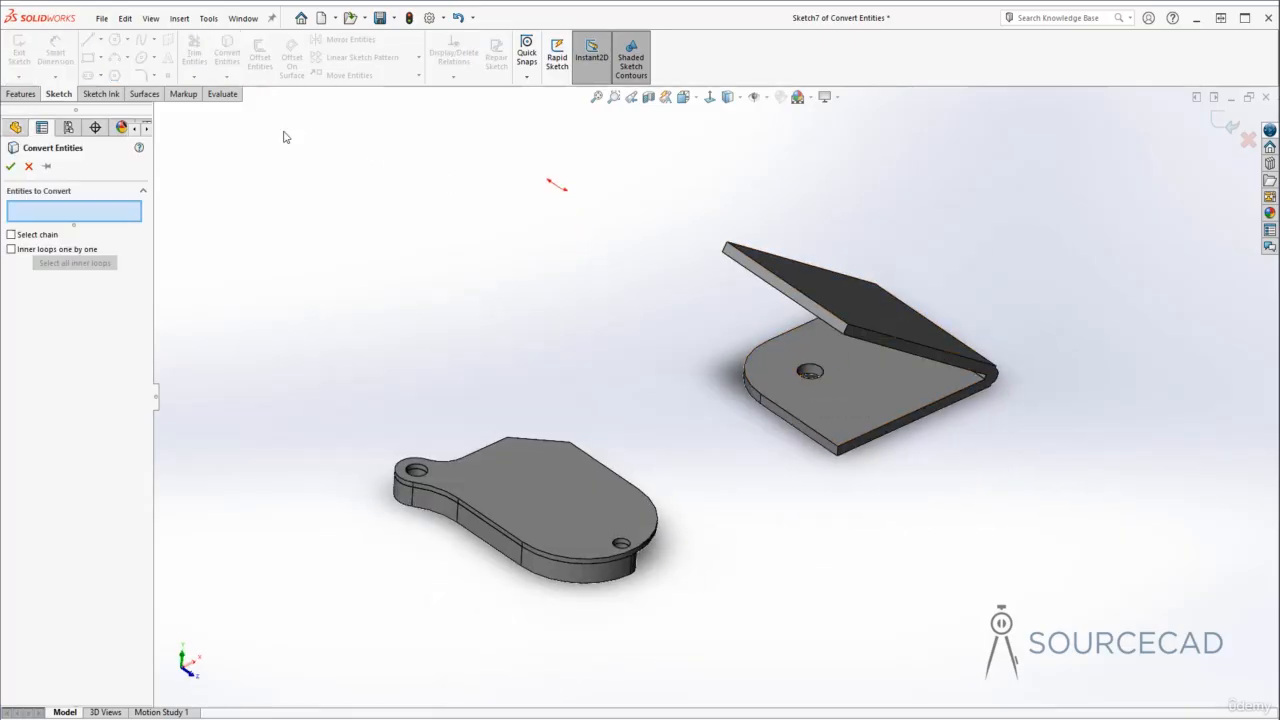
{"action": "left_click", "coordinate": [818, 376]}
{"action": "left_click", "coordinate": [11, 166]}
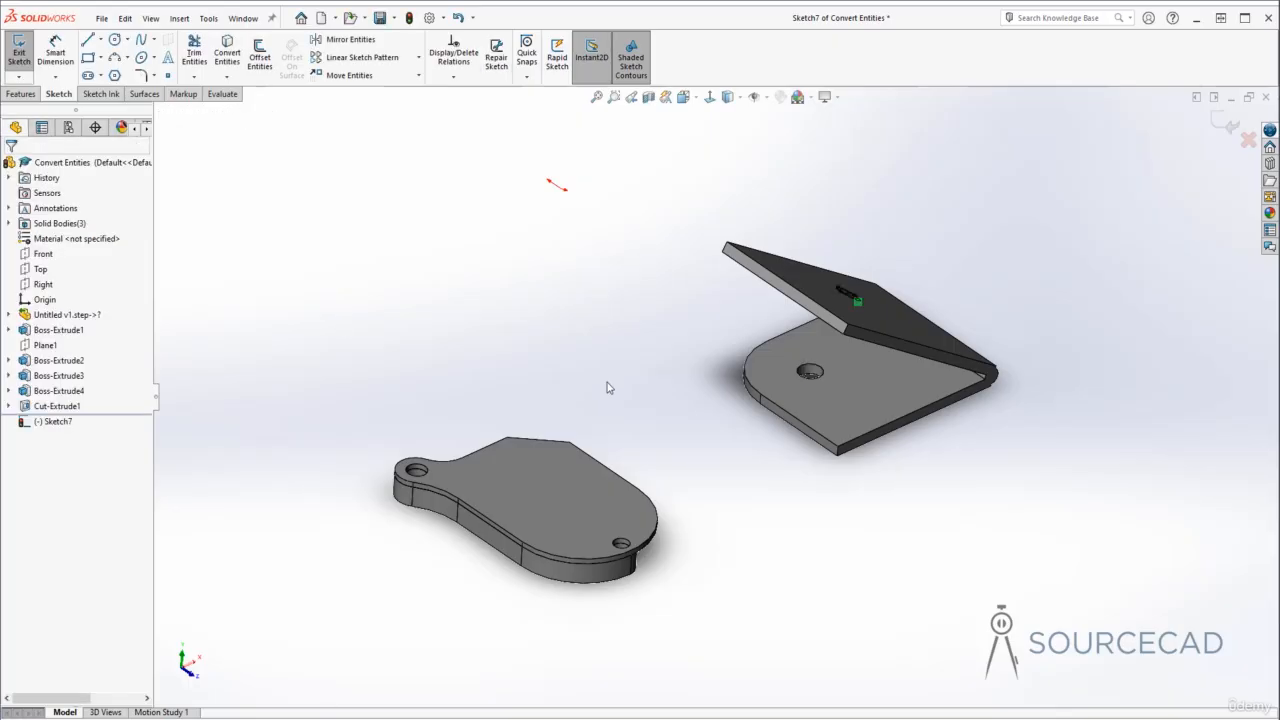
- Exit the sketch and cut-extrude the converted circle through the upper flange with end condition Up To Next
{"action": "middle_click_drag", "start_coordinate": [758, 373], "coordinate": [788, 393]}
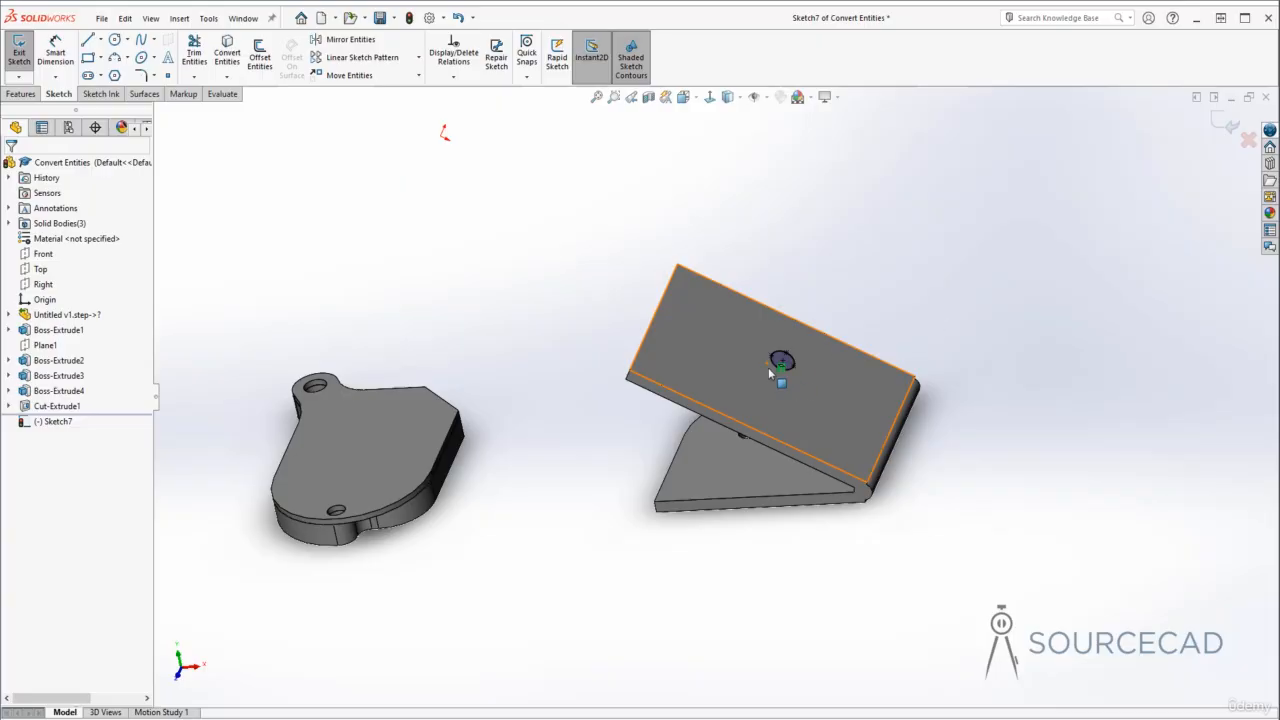
{"action": "left_click", "coordinate": [1222, 128]}
{"action": "left_click", "coordinate": [24, 94]}
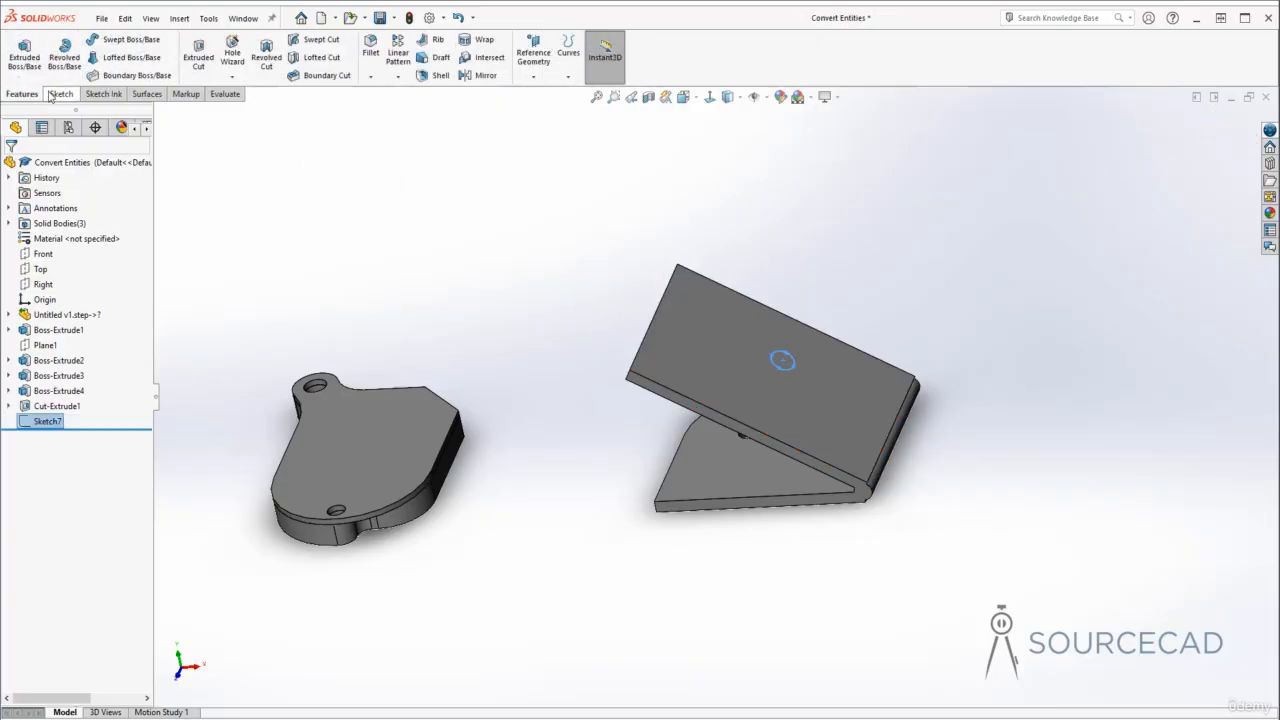
{"action": "left_click", "coordinate": [198, 52]}
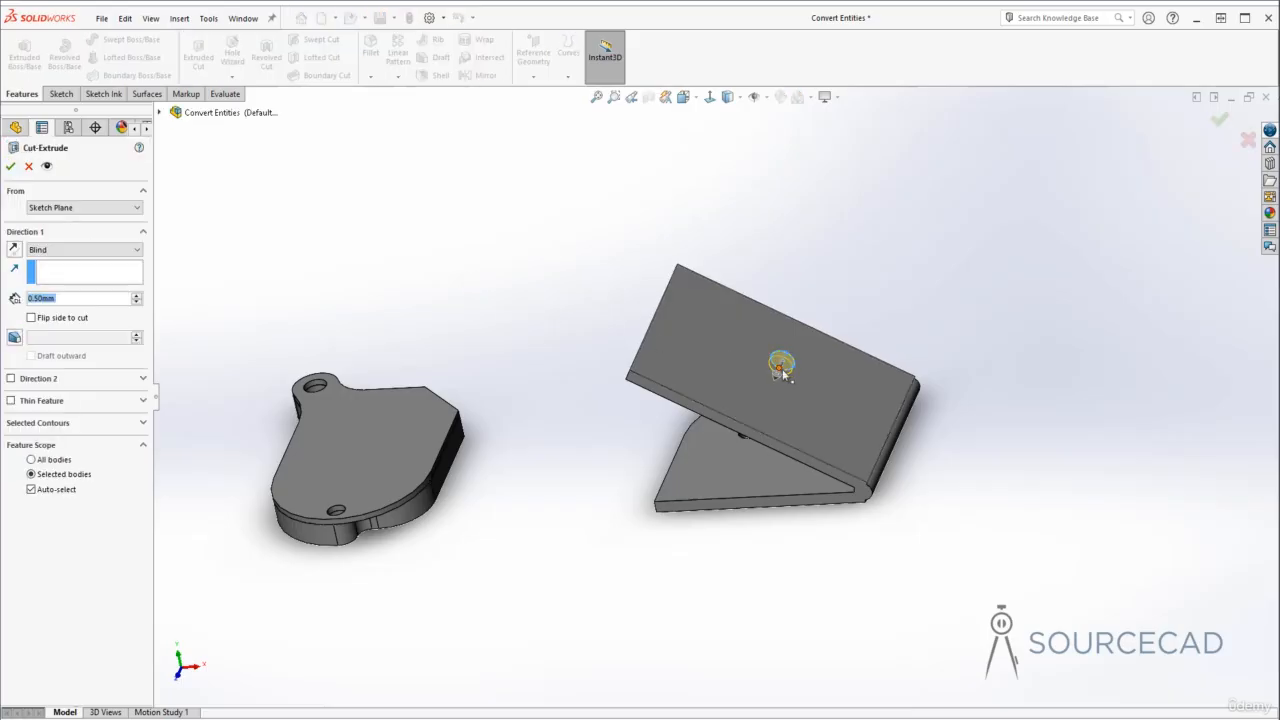
{"action": "left_click", "coordinate": [84, 250]}
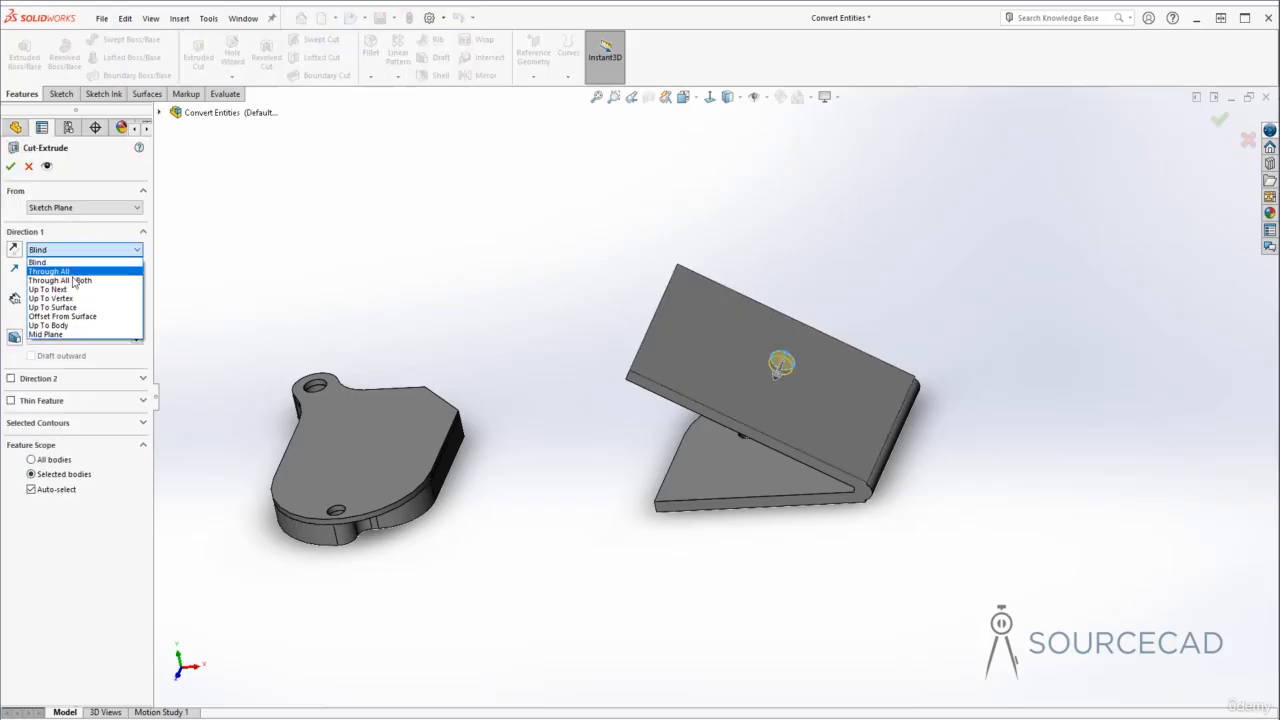
{"action": "left_click", "coordinate": [72, 295]}
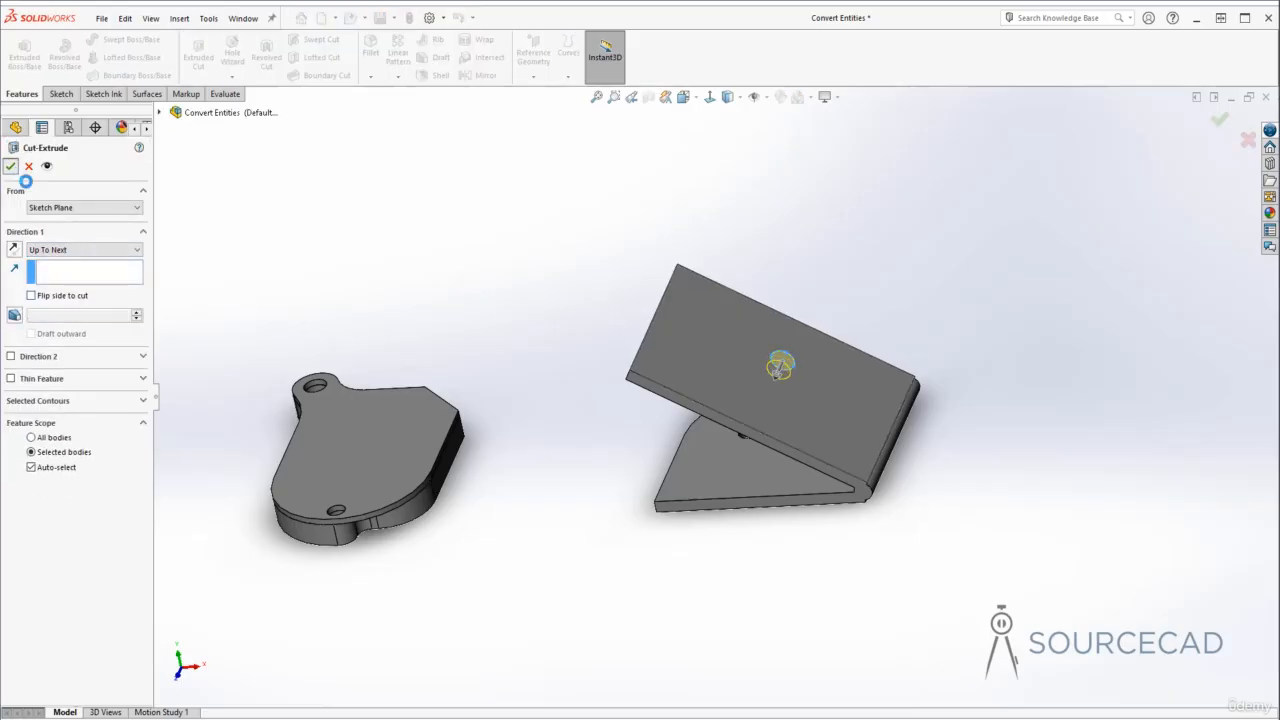
{"action": "left_click", "coordinate": [12, 168]}
- Edit the hole circle in Boss-Extrude1's base sketch and exit the sketch
{"action": "left_click", "coordinate": [571, 366]}
{"action": "middle_click_drag", "start_coordinate": [774, 366], "coordinate": [800, 410]}
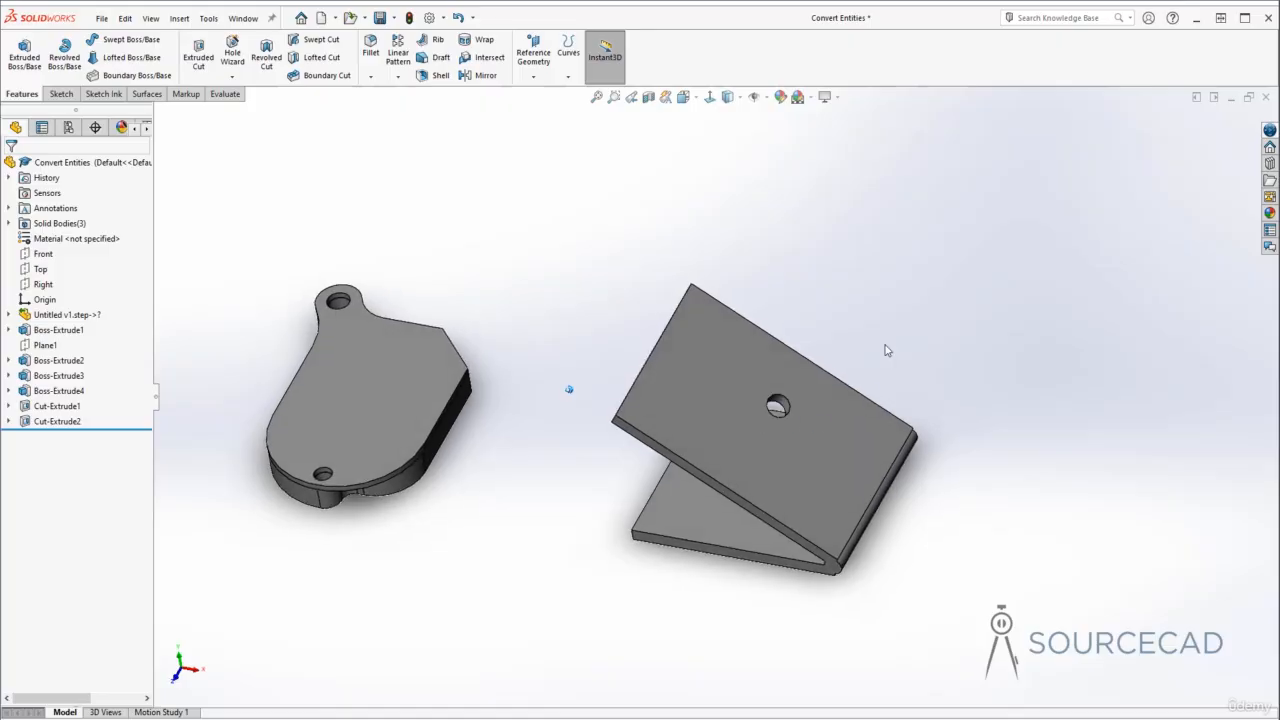
{"action": "middle_click_drag", "start_coordinate": [885, 350], "coordinate": [713, 443]}
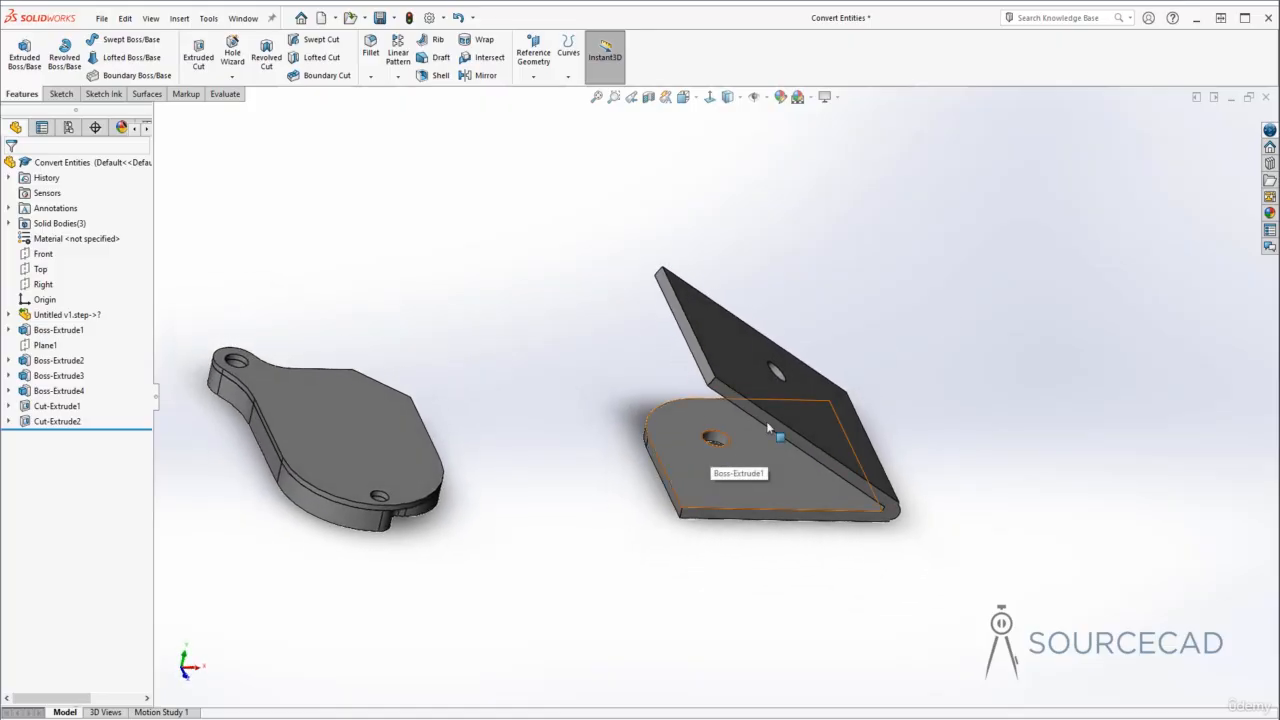
{"action": "left_click", "coordinate": [9, 330]}
{"action": "left_click", "coordinate": [66, 345]}
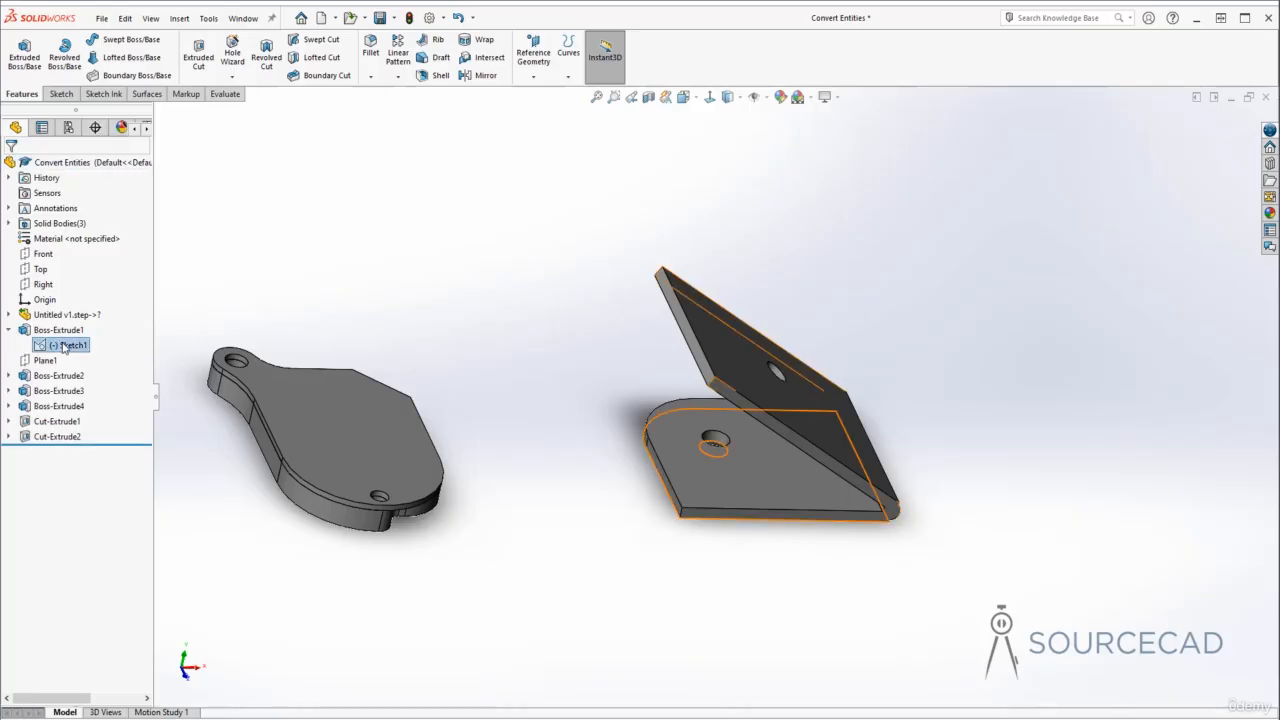
{"action": "left_click", "coordinate": [74, 300]}
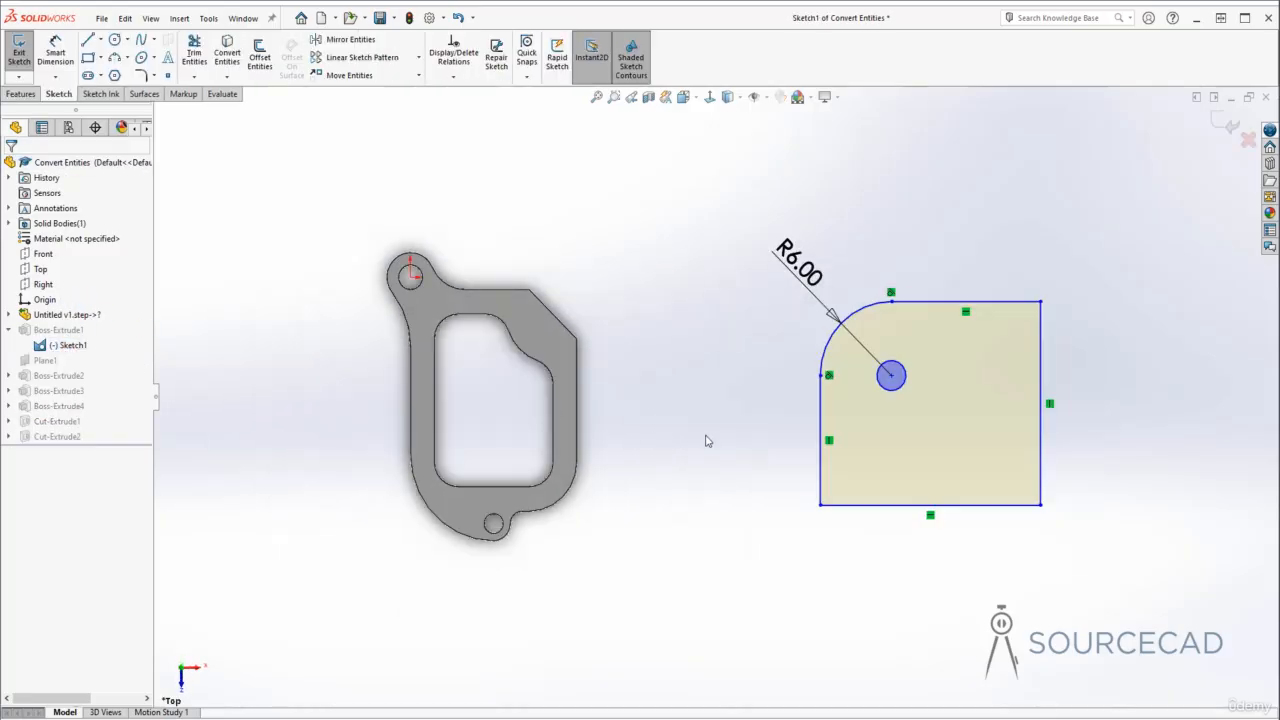
{"action": "left_click", "coordinate": [925, 415]}
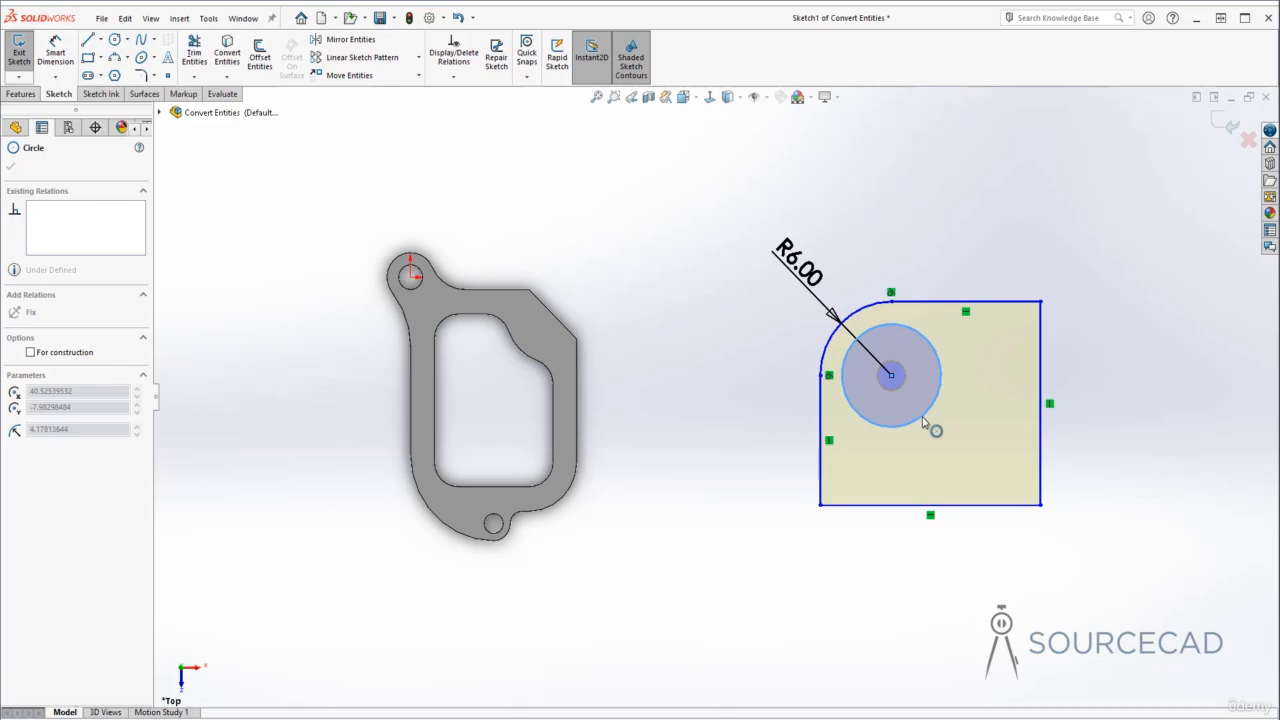
{"action": "key", "text": "Escape"}
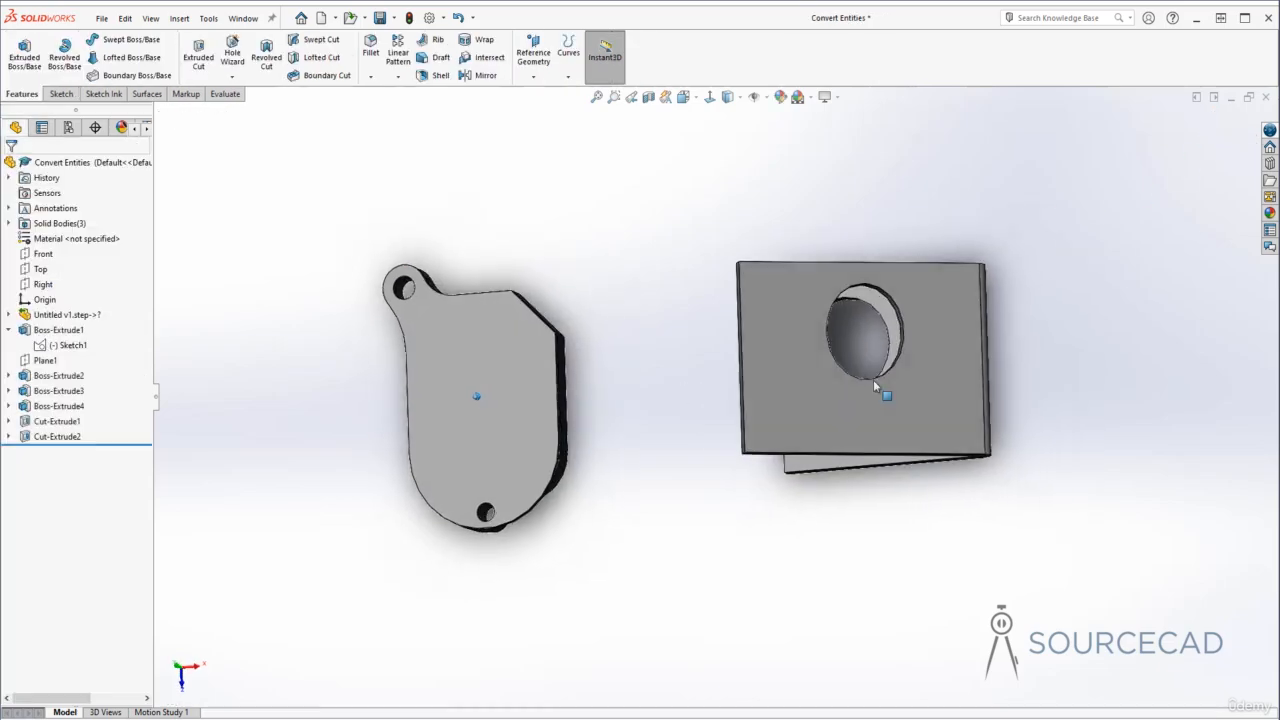
{"action": "mouse_move", "coordinate": [798, 328]}
{"action": "middle_mouse_down"}
{"action": "mouse_move", "coordinate": [814, 314]}
{"action": "mouse_move", "coordinate": [774, 321]}
{"action": "mouse_move", "coordinate": [1013, 353]}
{"action": "mouse_move", "coordinate": [953, 325]}
{"action": "middle_mouse_up"}
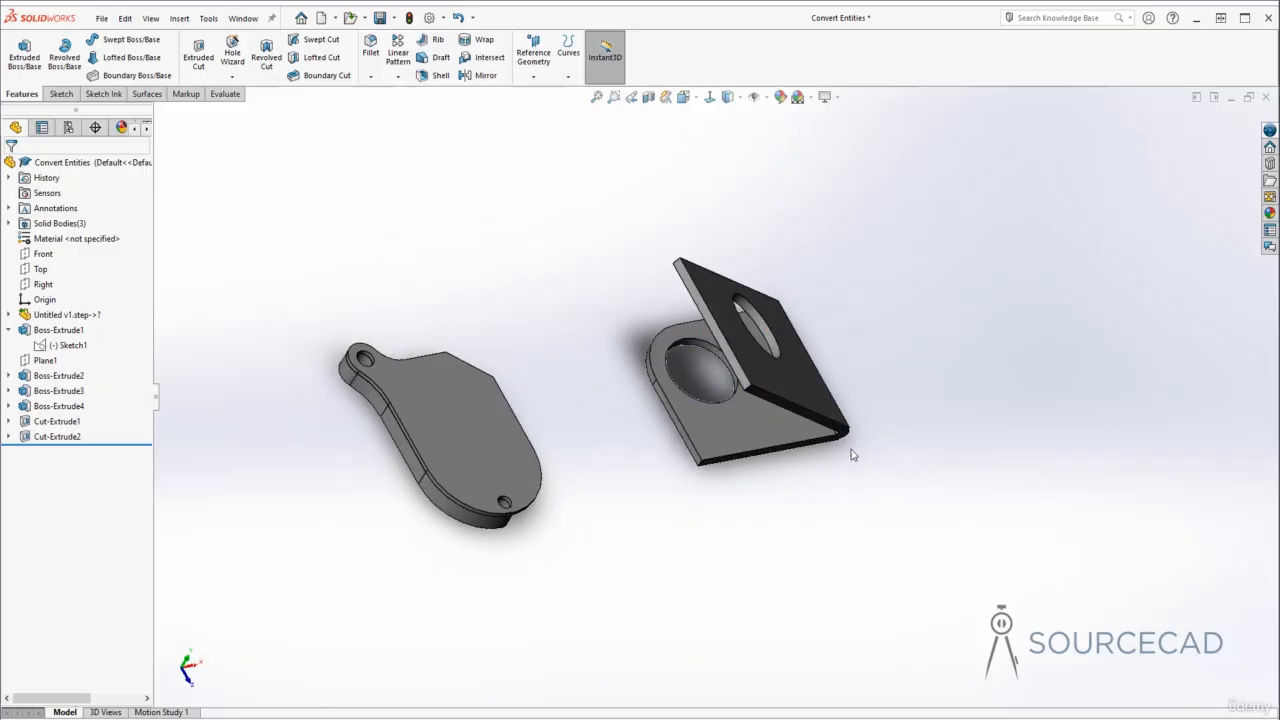
{"action": "mouse_move", "coordinate": [359, 357]}
{"action": "middle_mouse_down"}
{"action": "mouse_move", "coordinate": [686, 571]}
{"action": "mouse_move", "coordinate": [733, 567]}
{"action": "middle_mouse_up"}
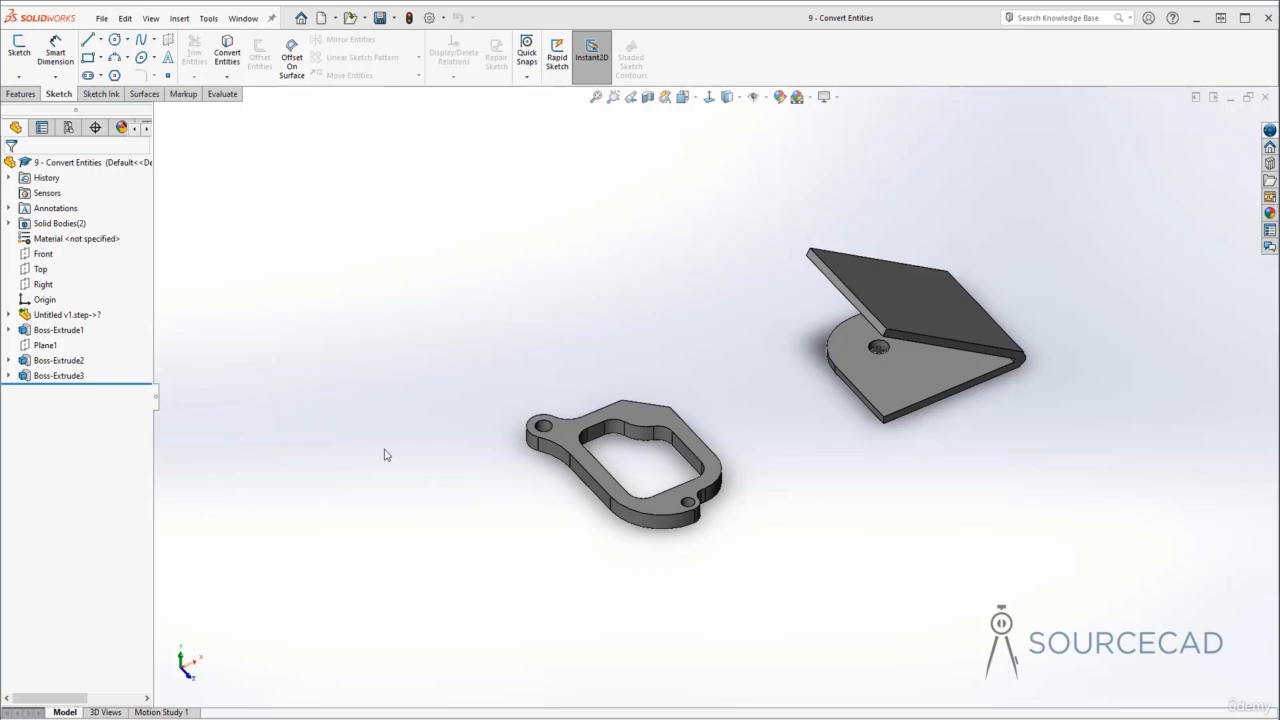
- Start a 3D sketch and convert the bracket's two hole edges plus several side and inner-loop edges with Convert Entities
{"action": "left_click", "coordinate": [19, 76]}
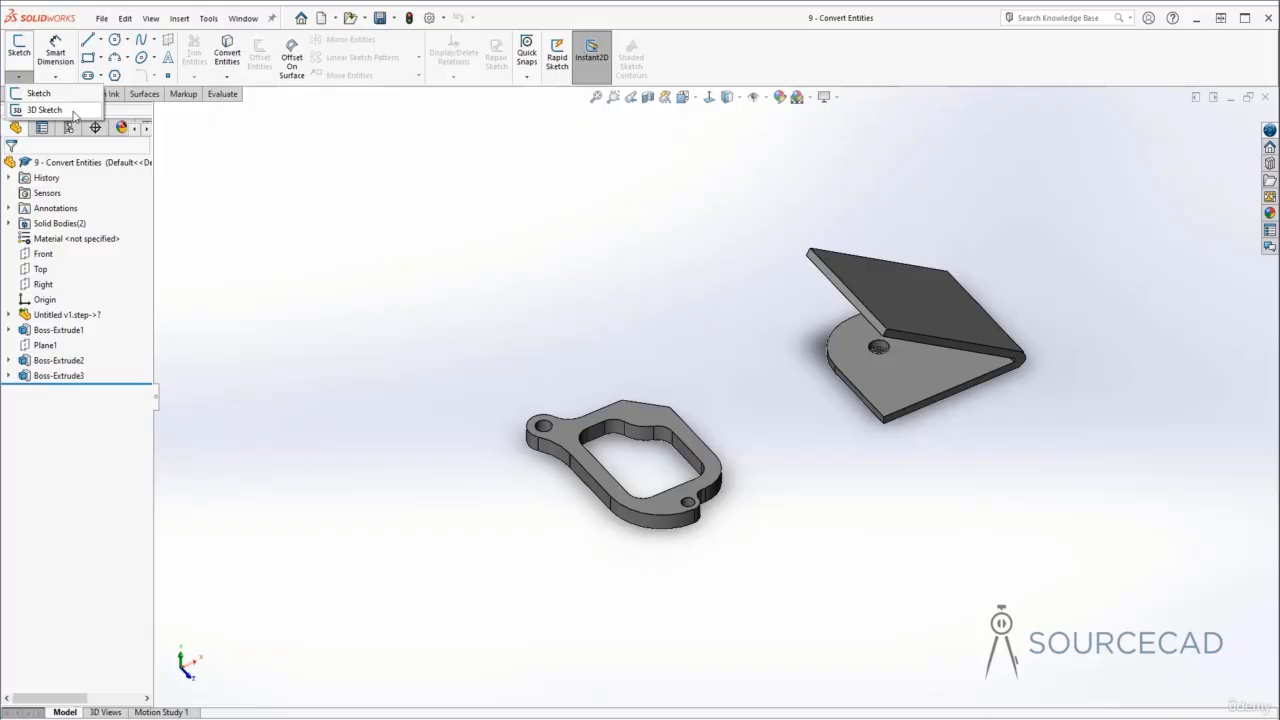
{"action": "left_click", "coordinate": [45, 110]}
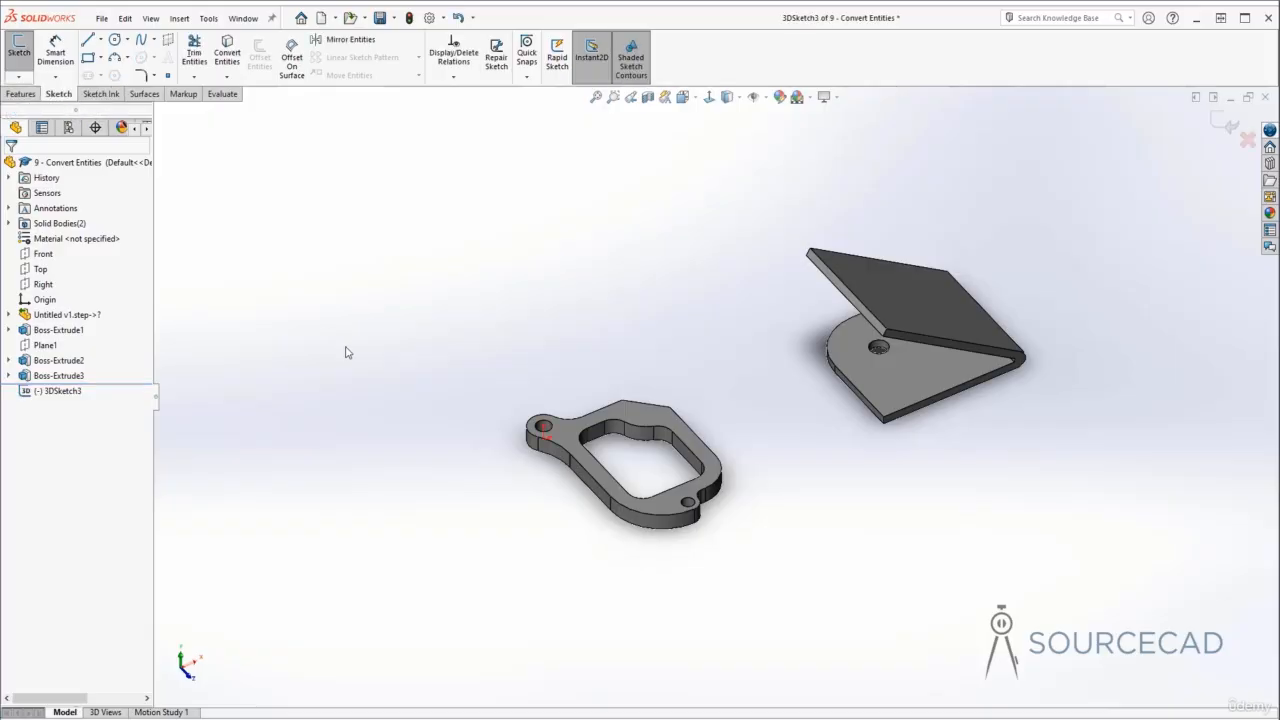
{"action": "middle_click_drag", "start_coordinate": [570, 508], "coordinate": [595, 475]}
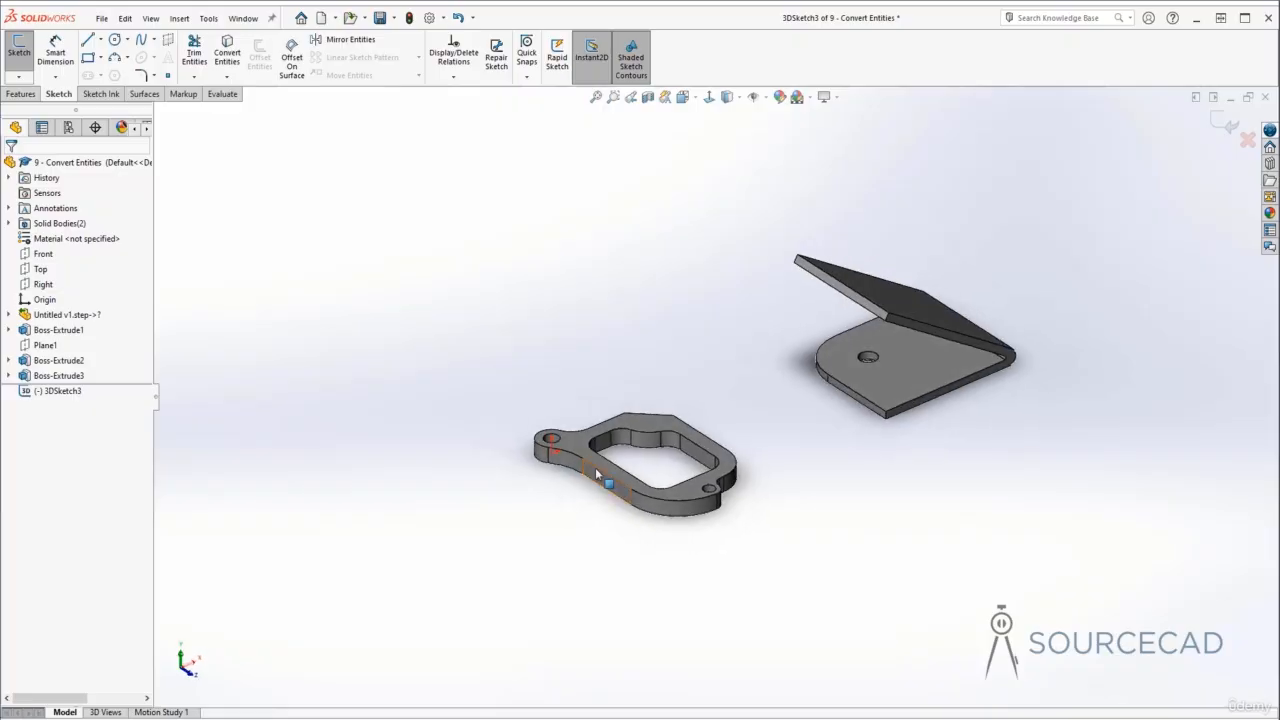
{"action": "scroll", "coordinate": [595, 467], "scroll_direction": "down", "scroll_amount": 5}
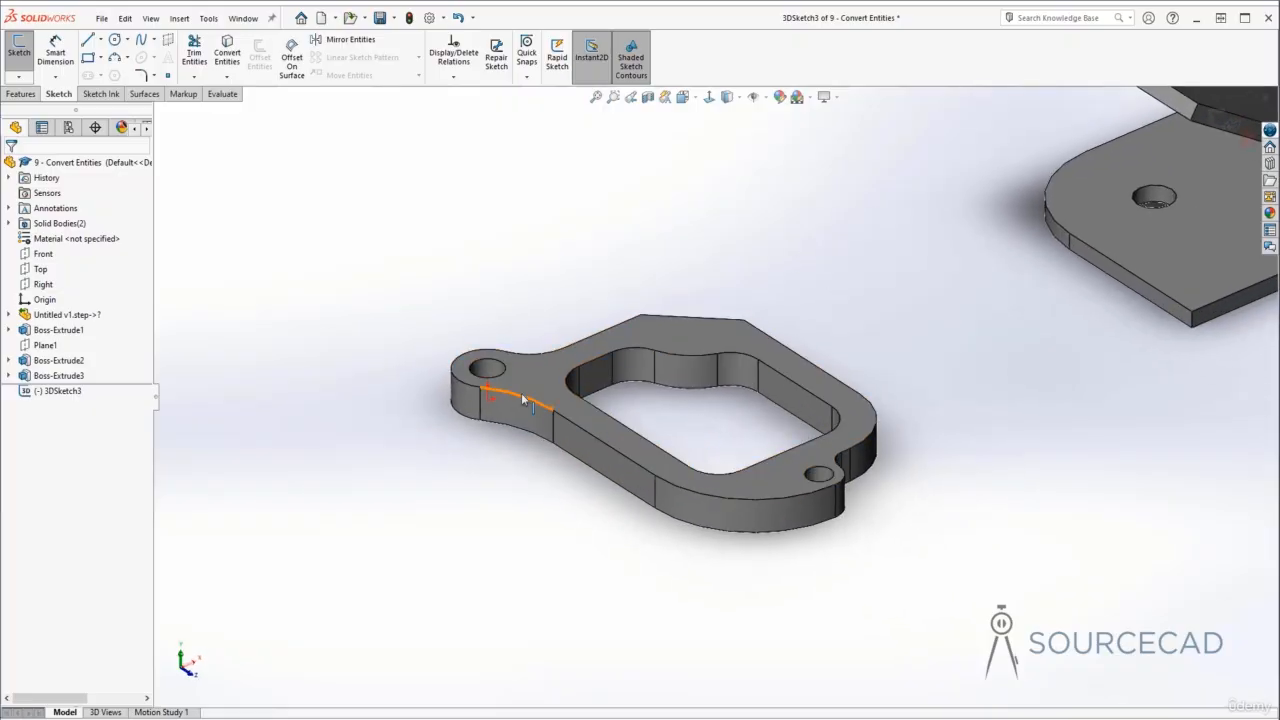
{"action": "left_click", "coordinate": [499, 375]}
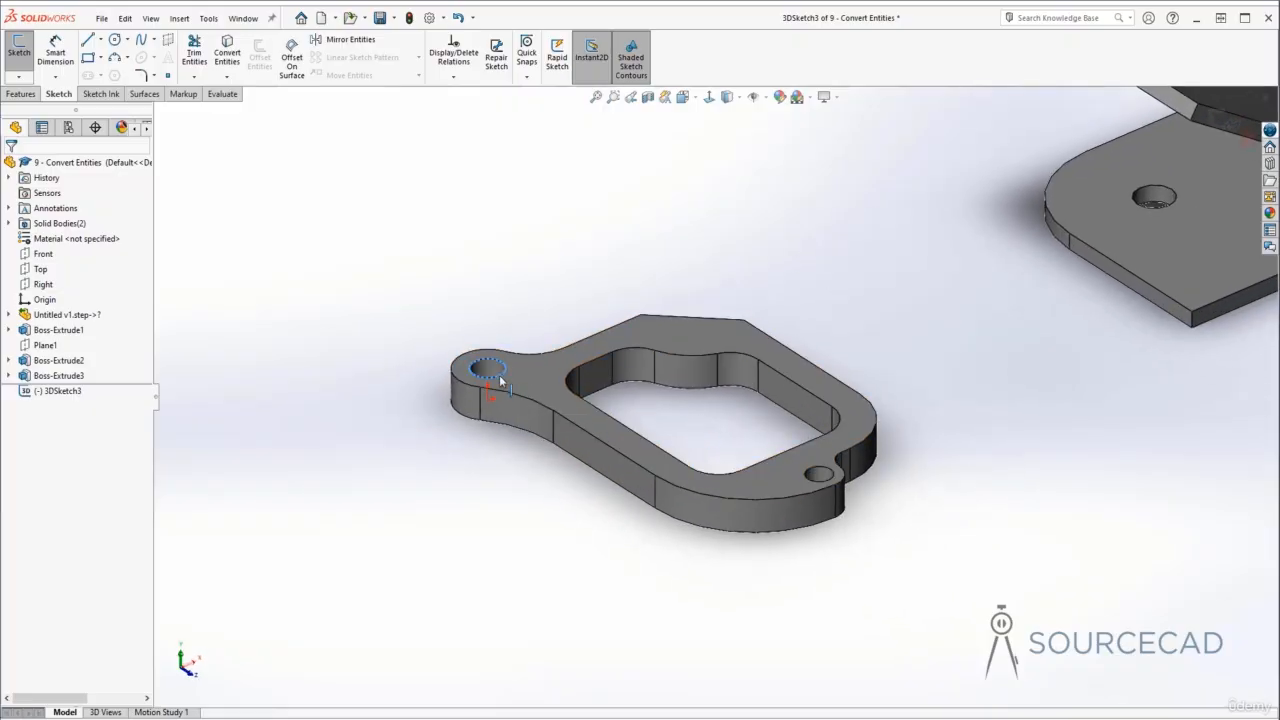
{"action": "left_click", "coordinate": [818, 474], "text": "ctrl"}
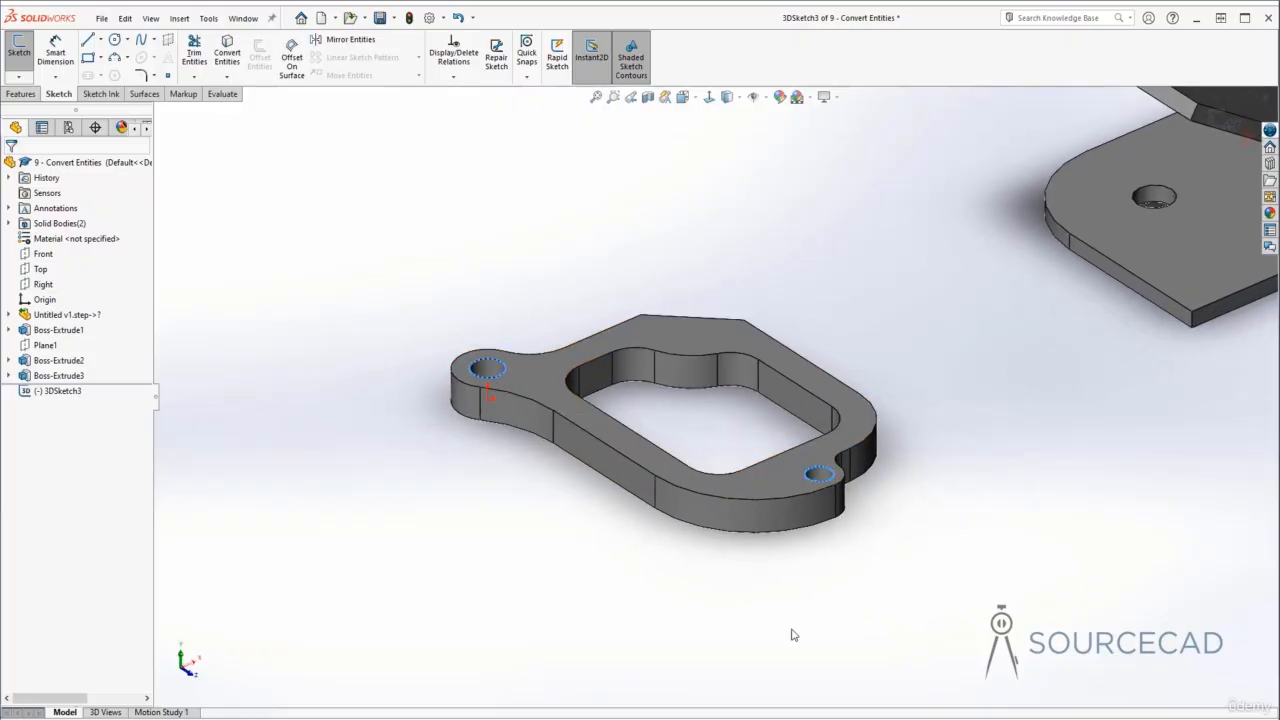
{"action": "left_click", "coordinate": [586, 431], "text": "ctrl"}
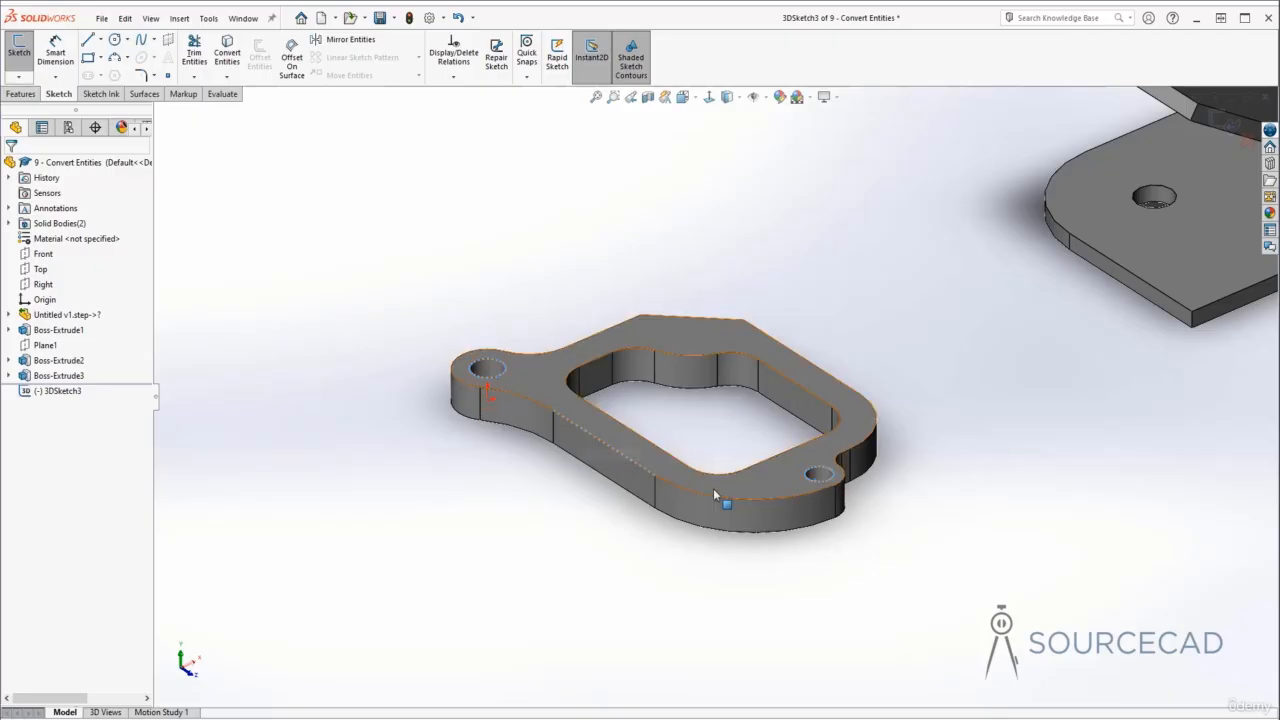
{"action": "left_click", "coordinate": [555, 444], "text": "ctrl"}
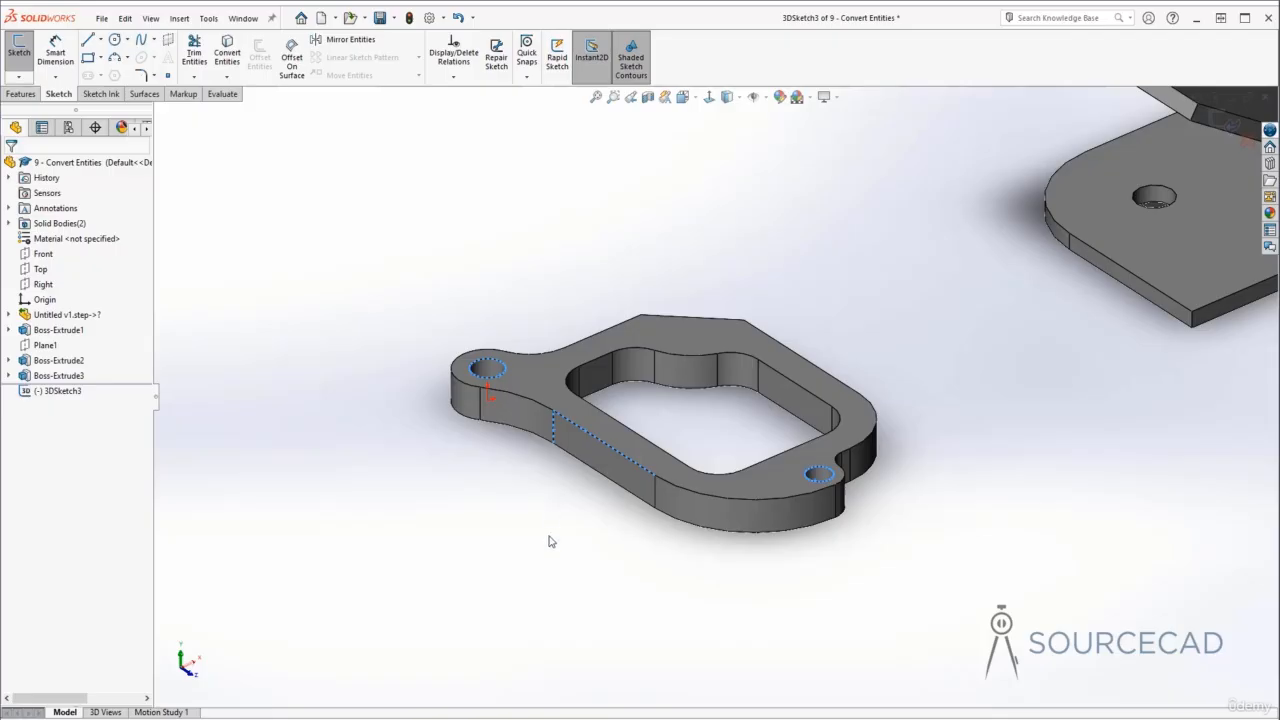
{"action": "left_click", "coordinate": [482, 418], "text": "ctrl"}
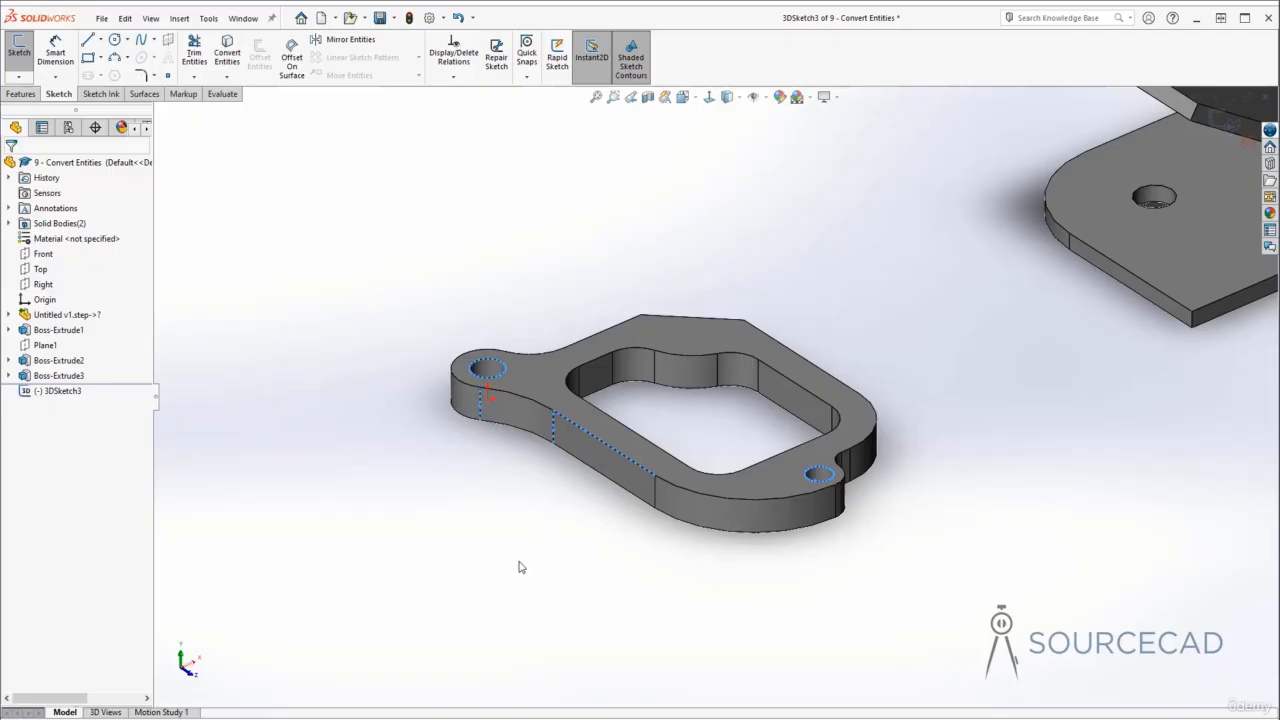
{"action": "left_click", "coordinate": [685, 388], "text": "ctrl"}
{"action": "left_click", "coordinate": [750, 388], "text": "ctrl"}
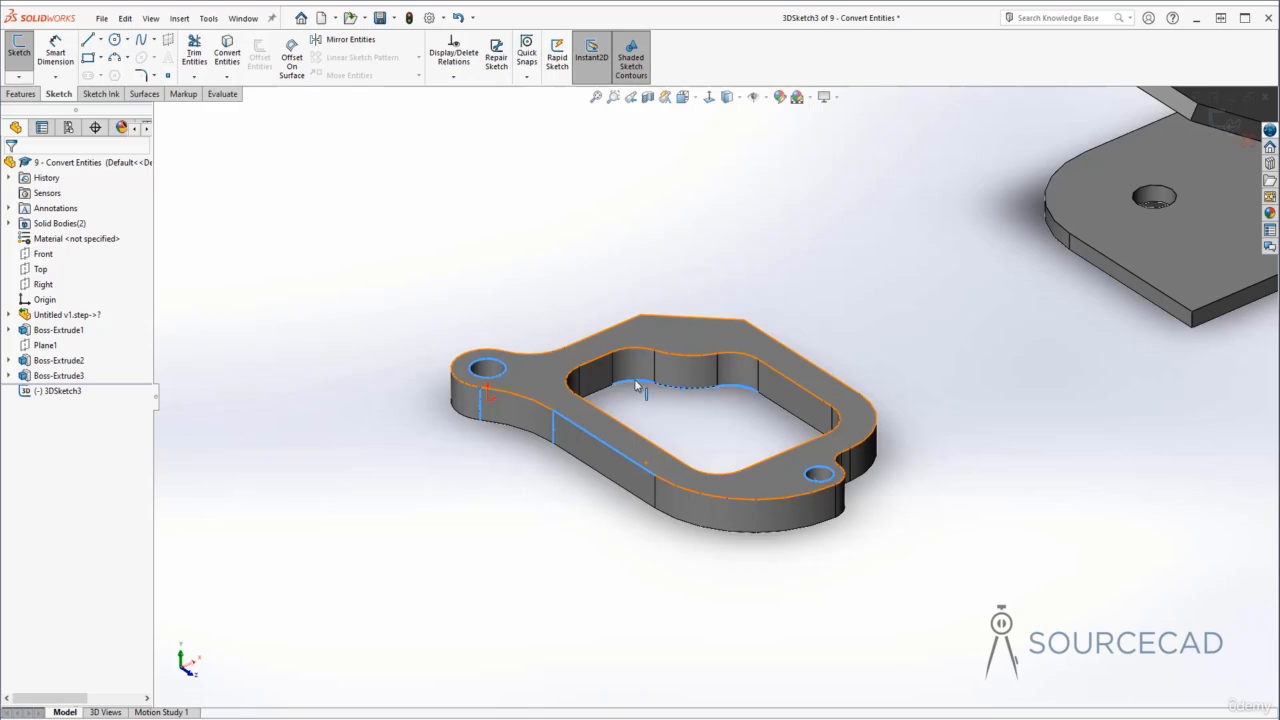
{"action": "left_click", "coordinate": [636, 386], "text": "ctrl"}
{"action": "key", "text": "Escape"}
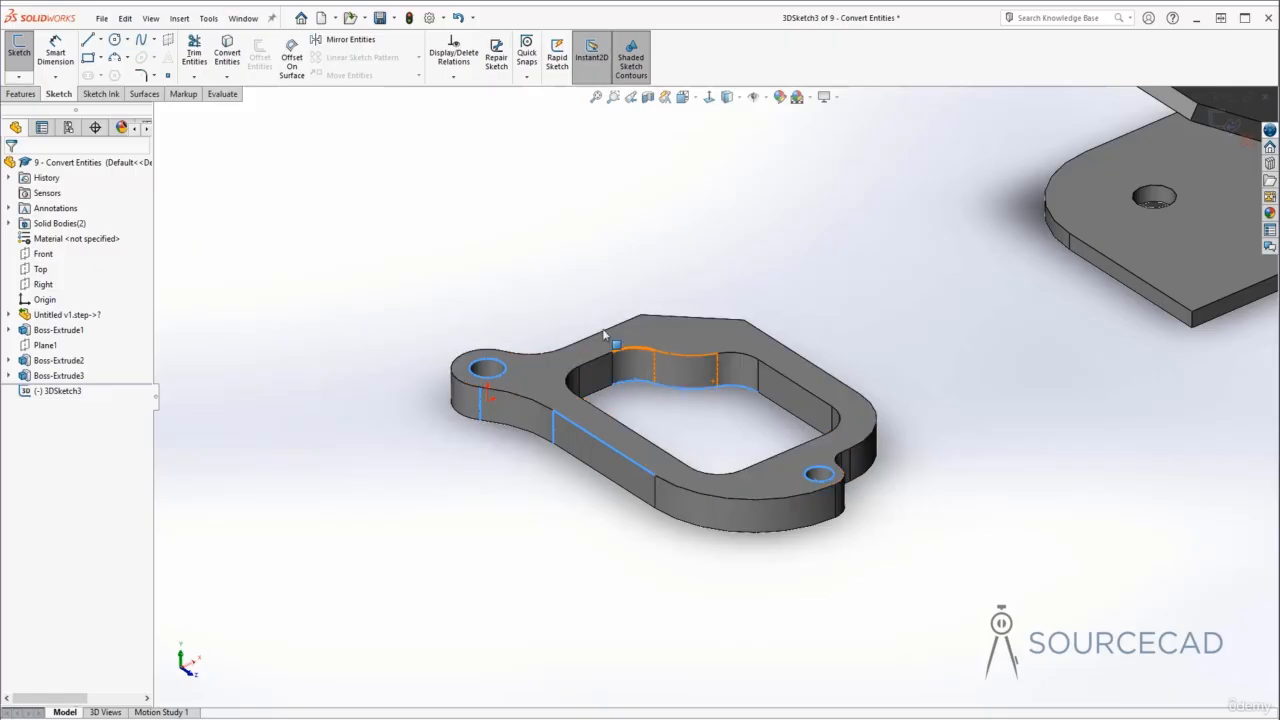
{"action": "left_click", "coordinate": [229, 58]}
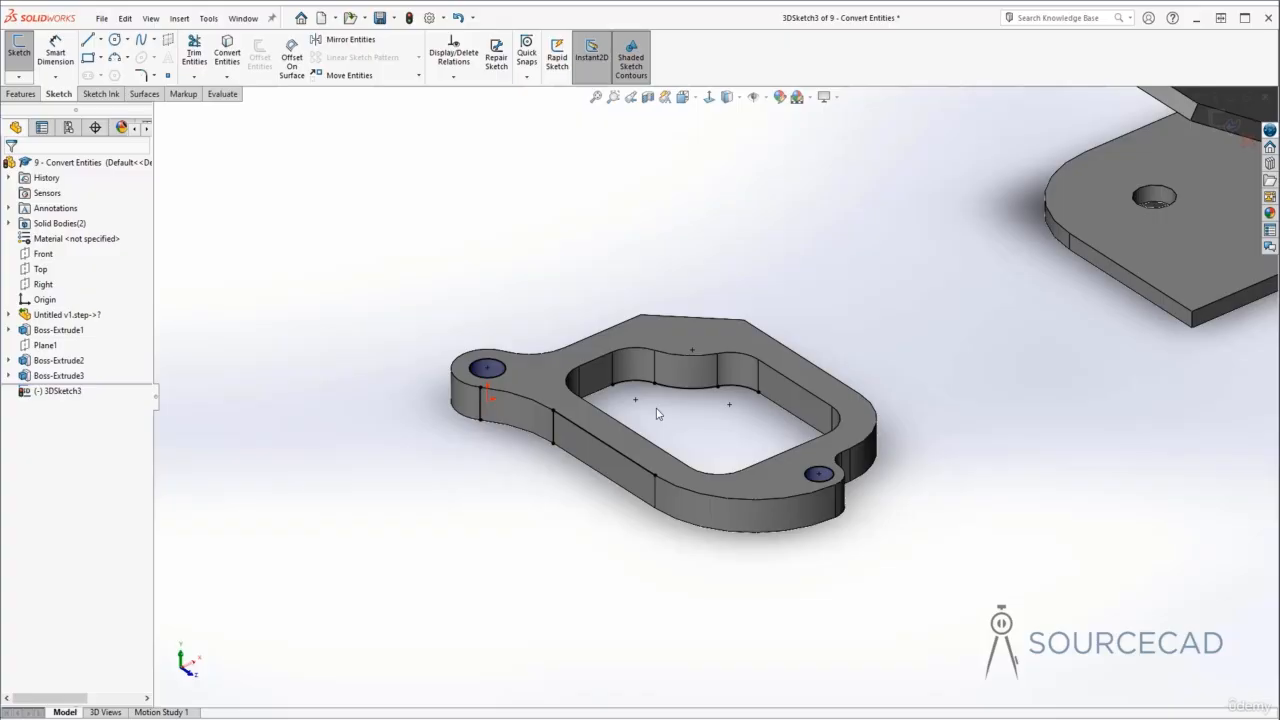
- Exit the 3D sketch and select it in the feature tree to review the converted edges
{"action": "left_click", "coordinate": [1228, 126]}
{"action": "left_click", "coordinate": [749, 241]}
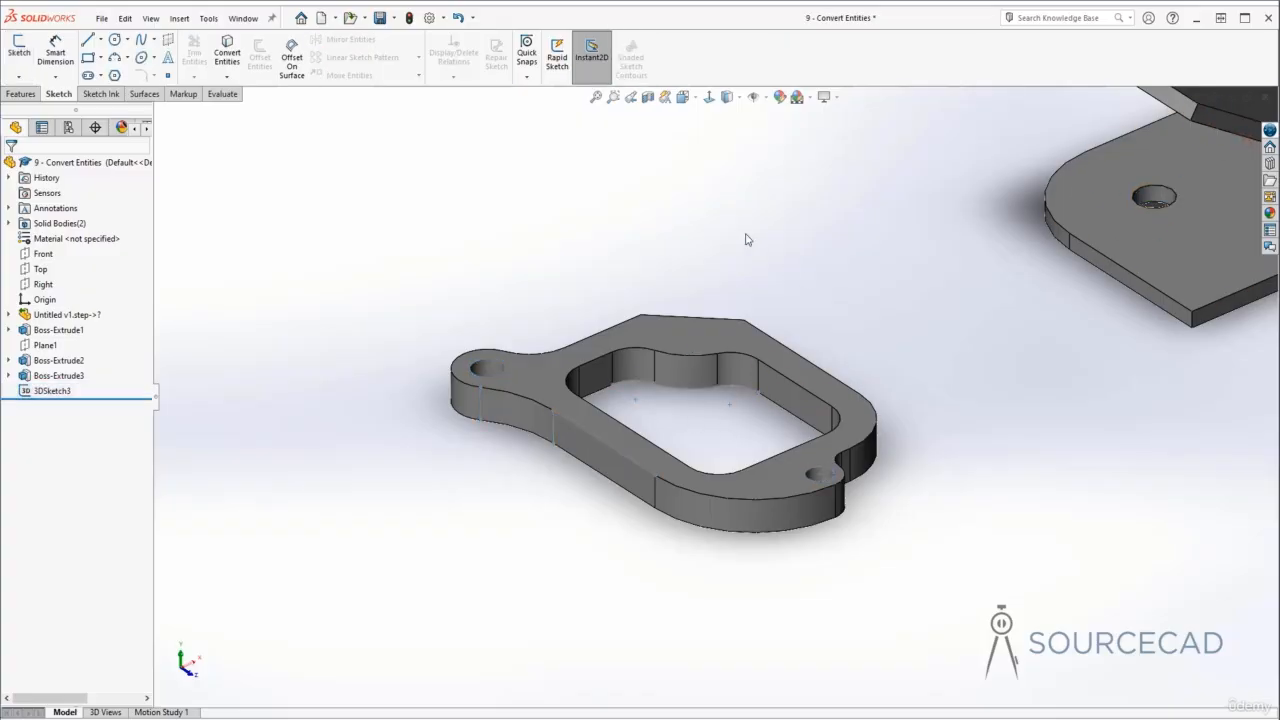
{"action": "left_click", "coordinate": [52, 391]}
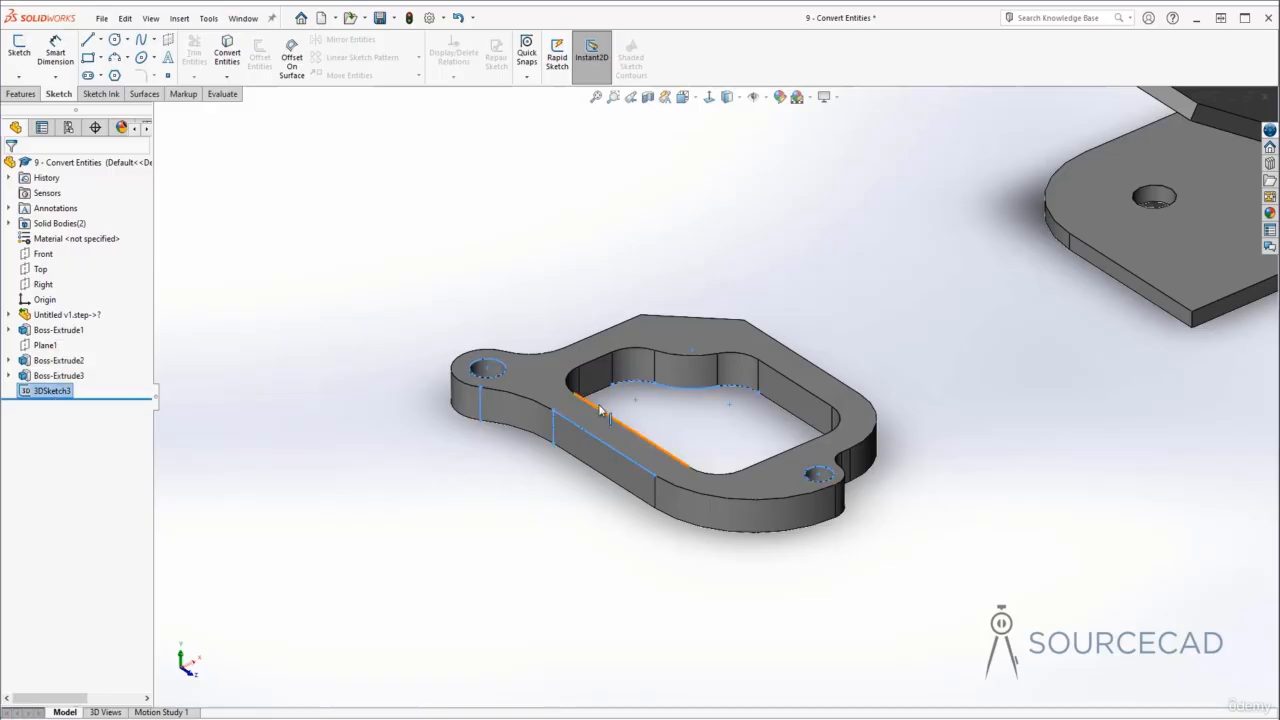
{"action": "left_click", "coordinate": [753, 421]}
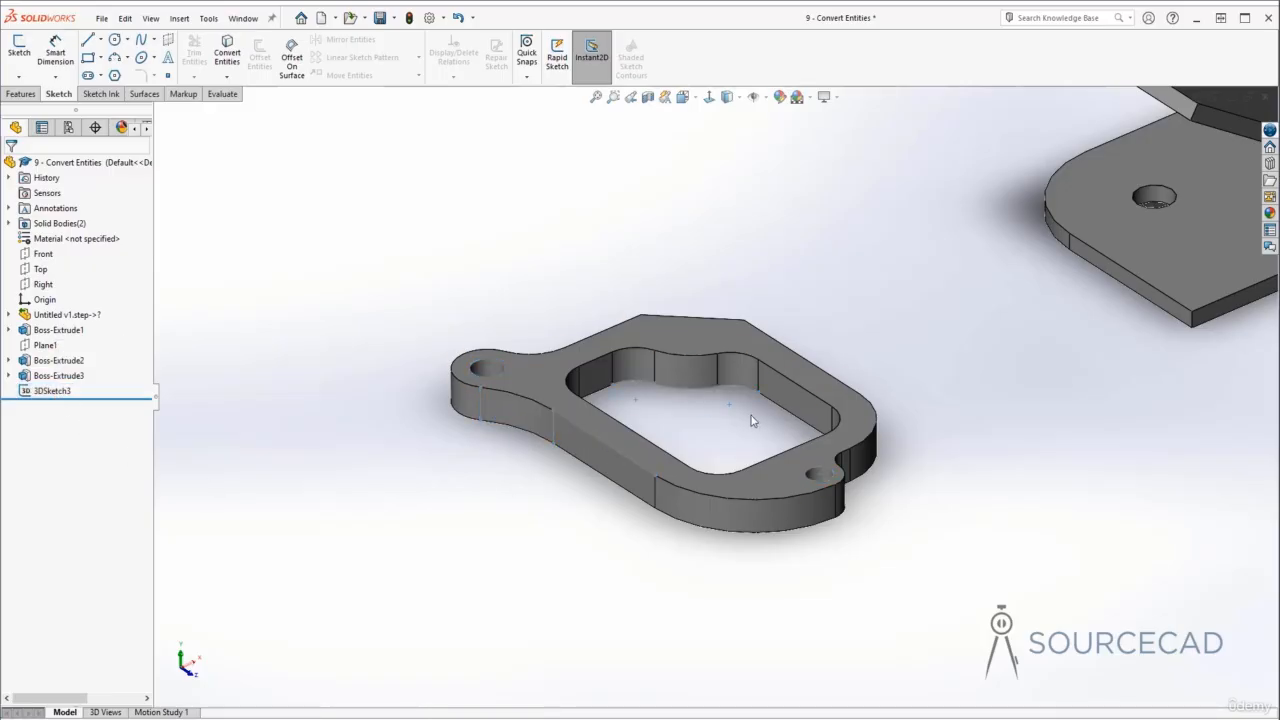